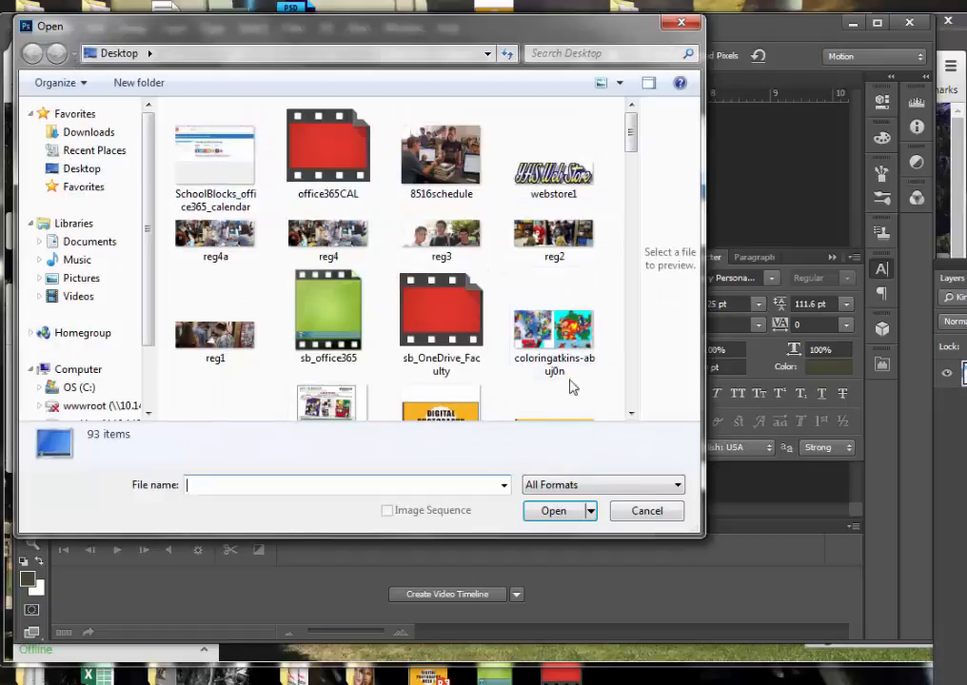
Open the elsinore_cup JPEG image from the Desktop
{"action": "left_click_drag", "start_coordinate": [632, 140], "coordinate": [637, 211]}
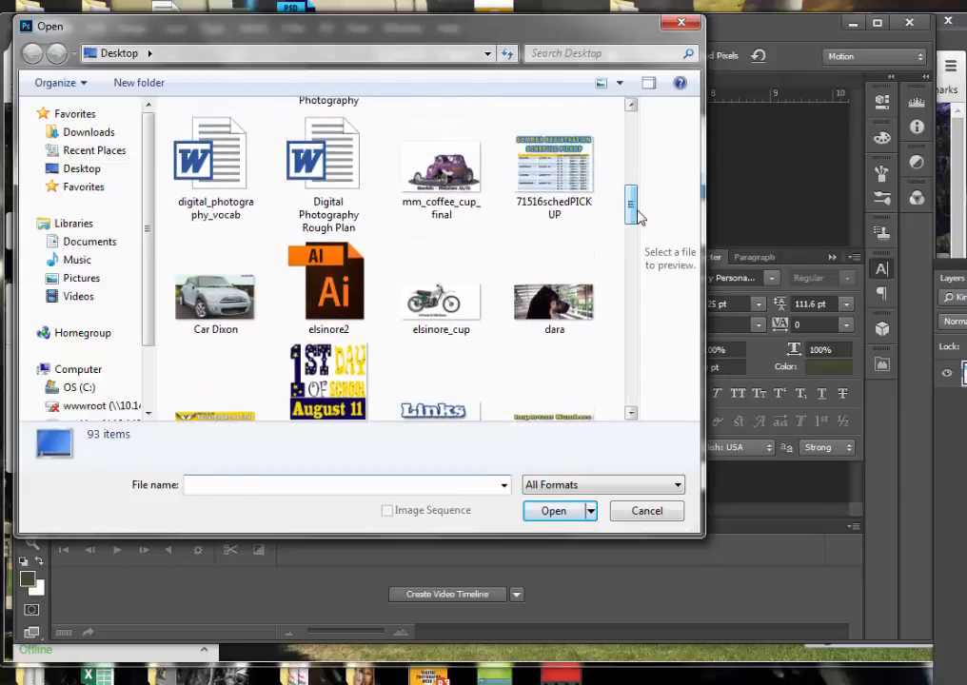
{"action": "left_click", "coordinate": [441, 297]}
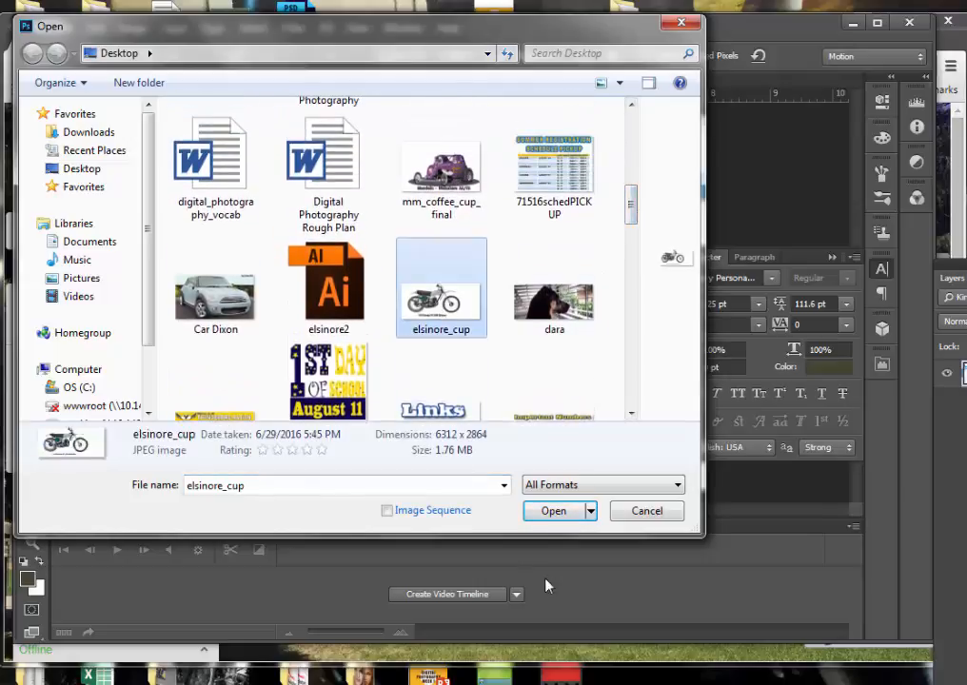
{"action": "left_click", "coordinate": [555, 512]}
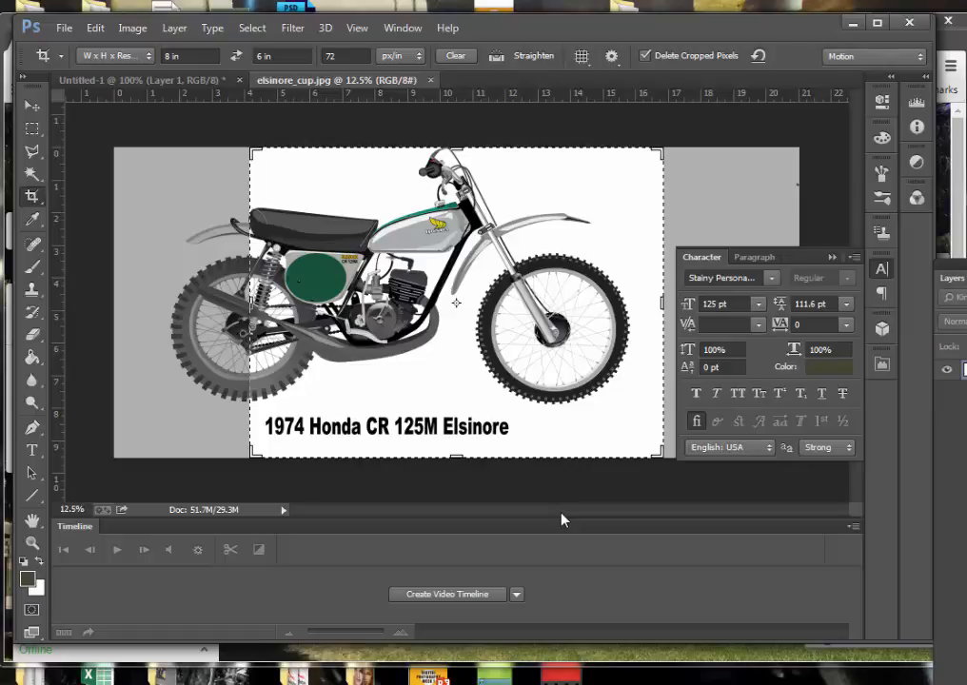
Activate the Crop tool in W x H x Resolution mode and set its resolution to 72 px/in
{"action": "left_click", "coordinate": [32, 103]}
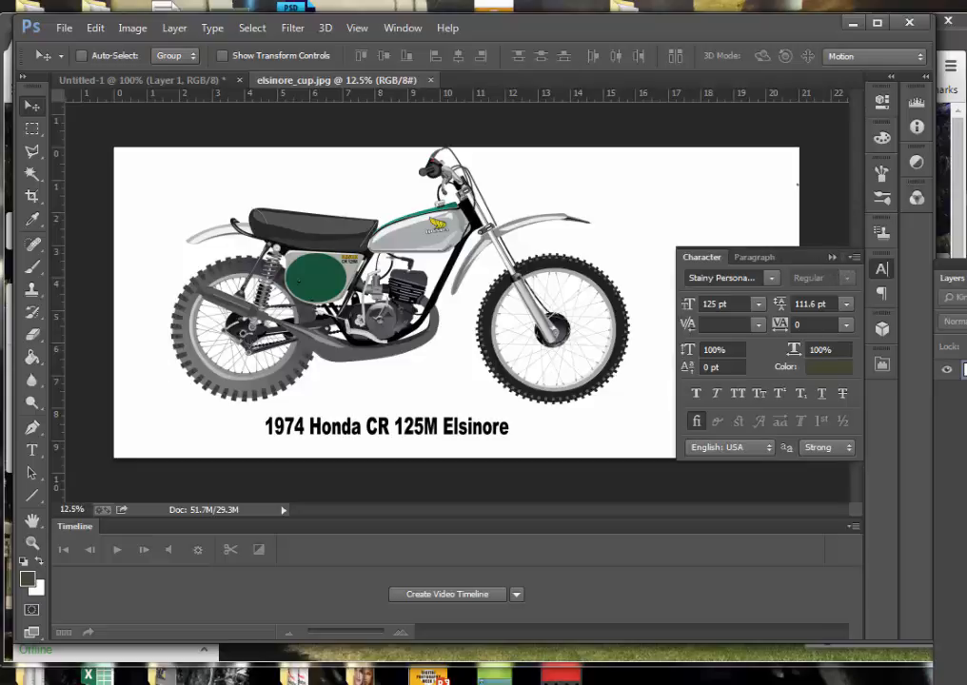
{"action": "left_click", "coordinate": [33, 199]}
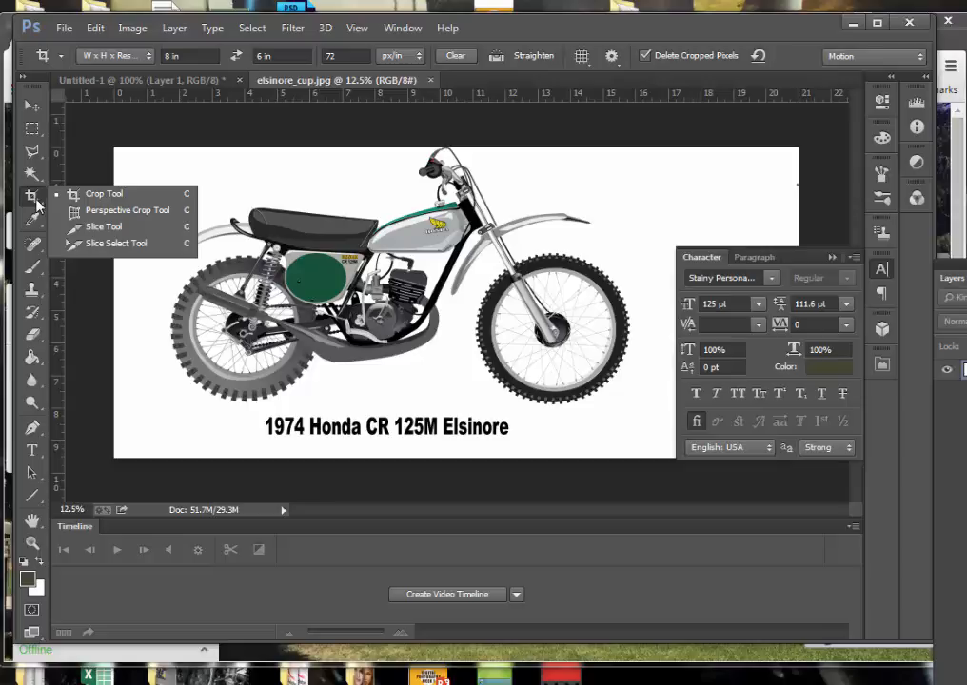
{"action": "left_click", "coordinate": [96, 197]}
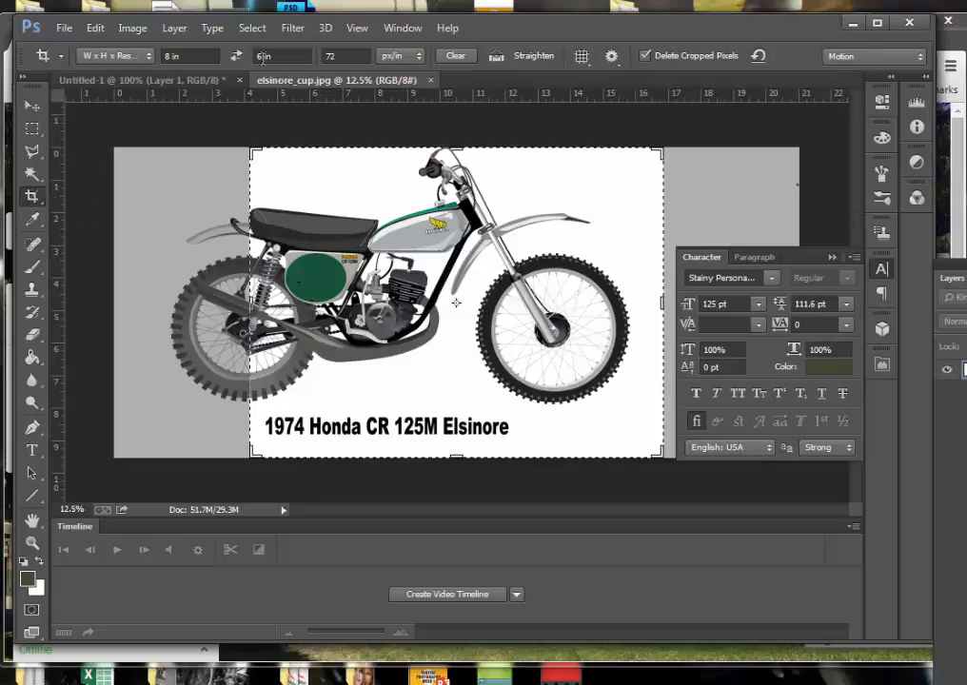
{"action": "left_click", "coordinate": [150, 57]}
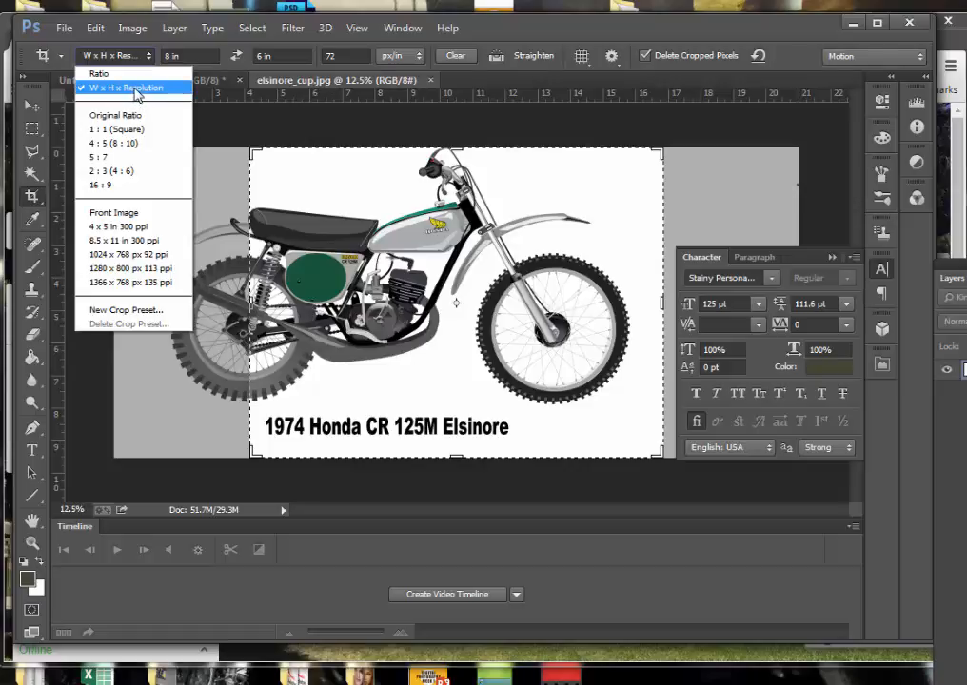
{"action": "left_click", "coordinate": [136, 93]}
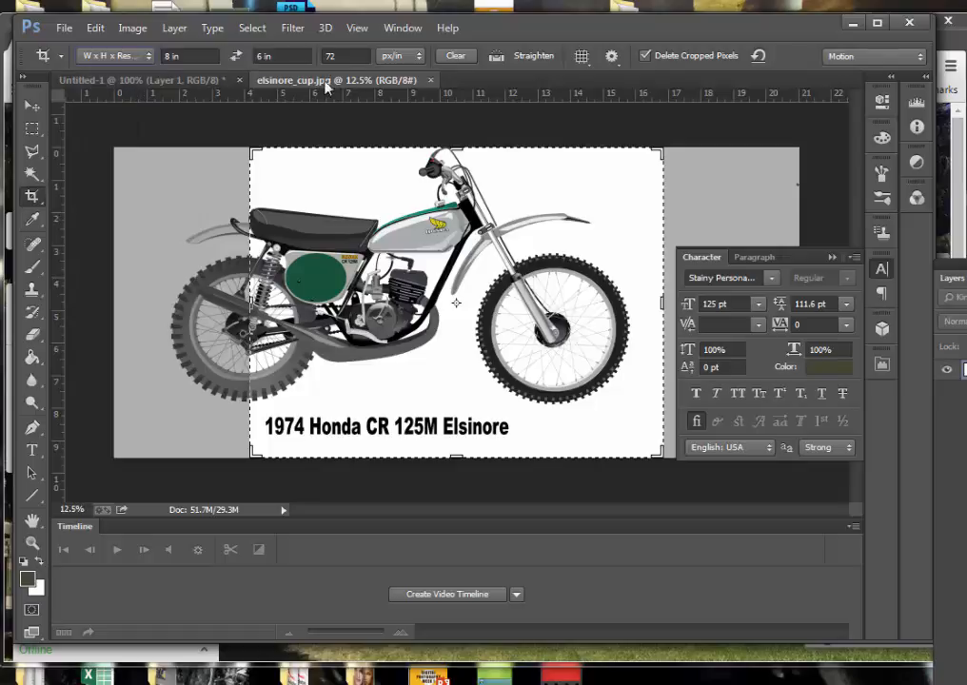
{"action": "left_click", "coordinate": [348, 56]}
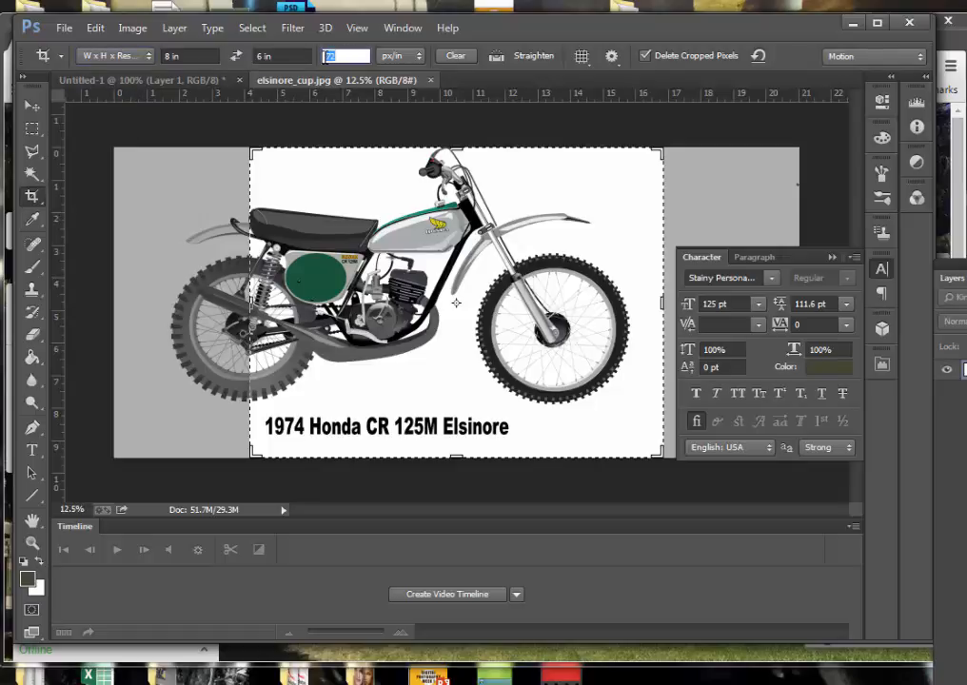
{"action": "type", "text": "72"}
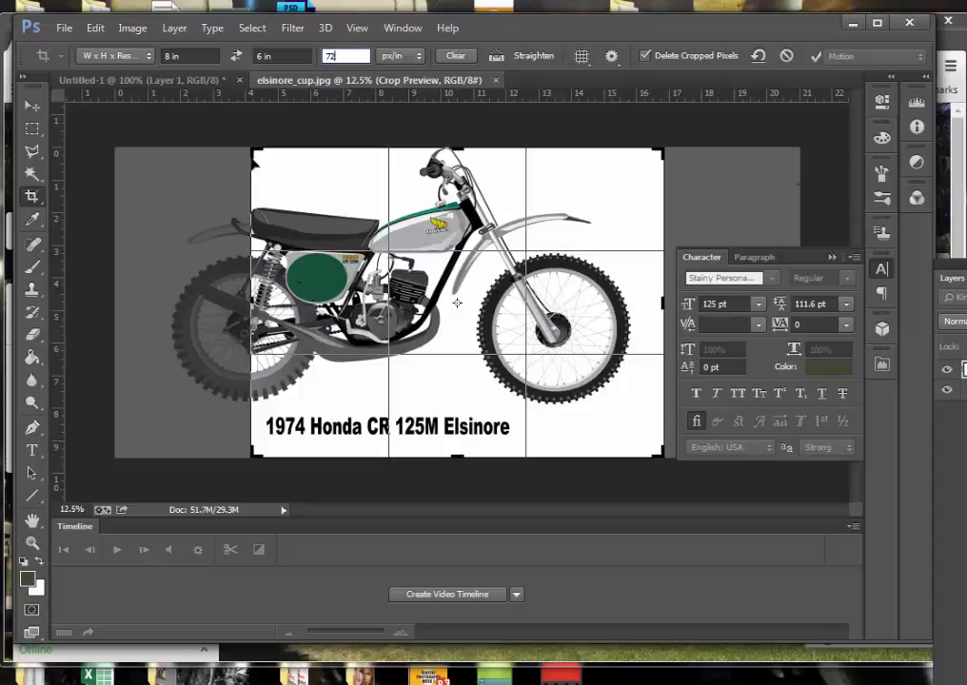
Set the crop size to 6 in wide by 3 in high
{"action": "left_click", "coordinate": [194, 57]}
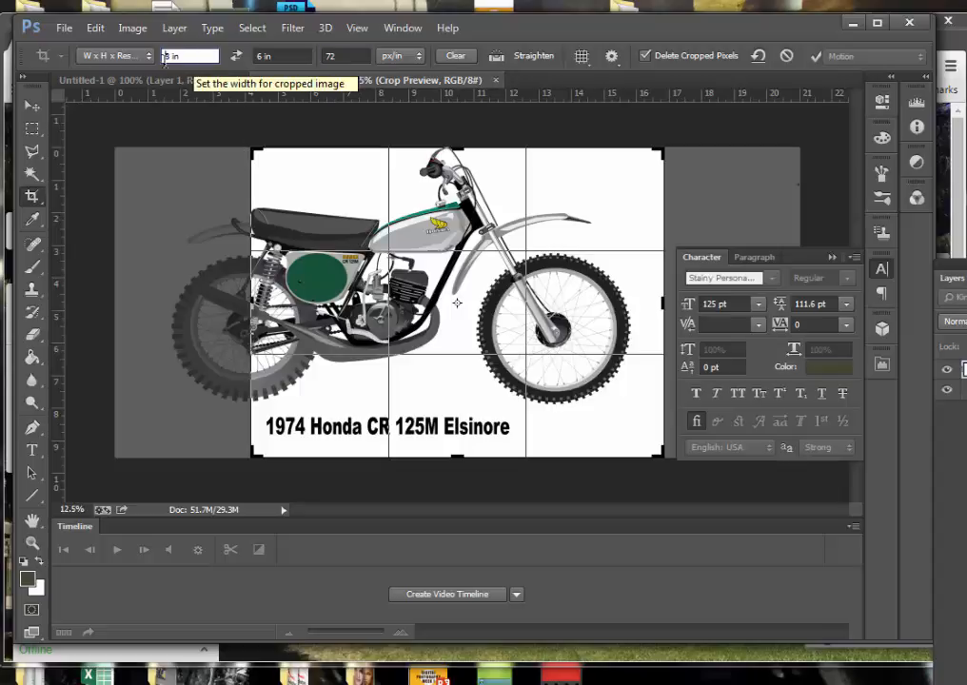
{"action": "left_click_drag", "start_coordinate": [164, 56], "coordinate": [193, 55]}
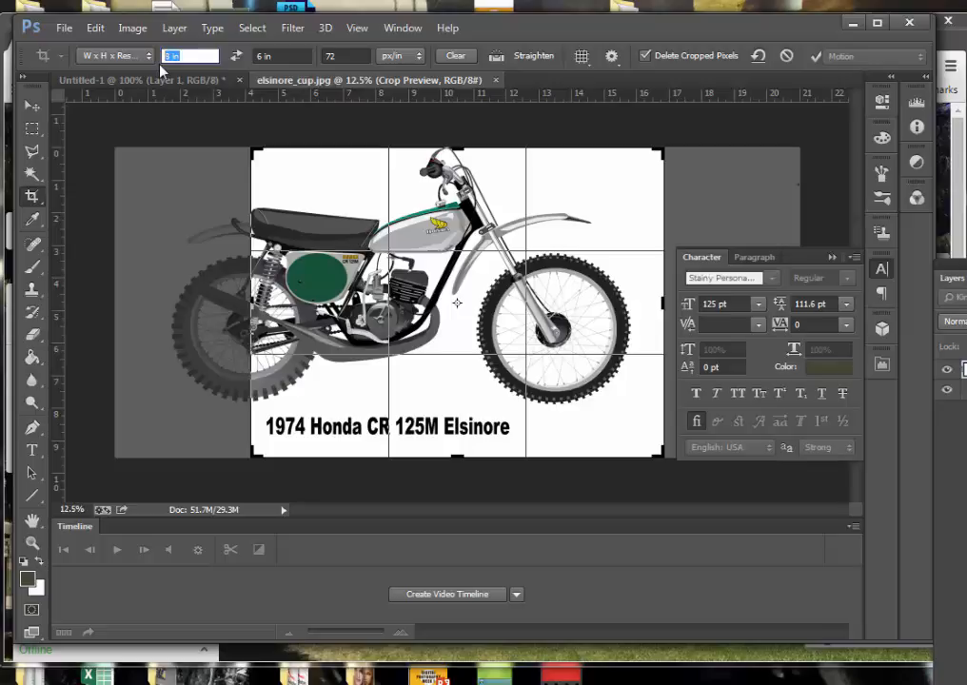
{"action": "type", "text": "6"}
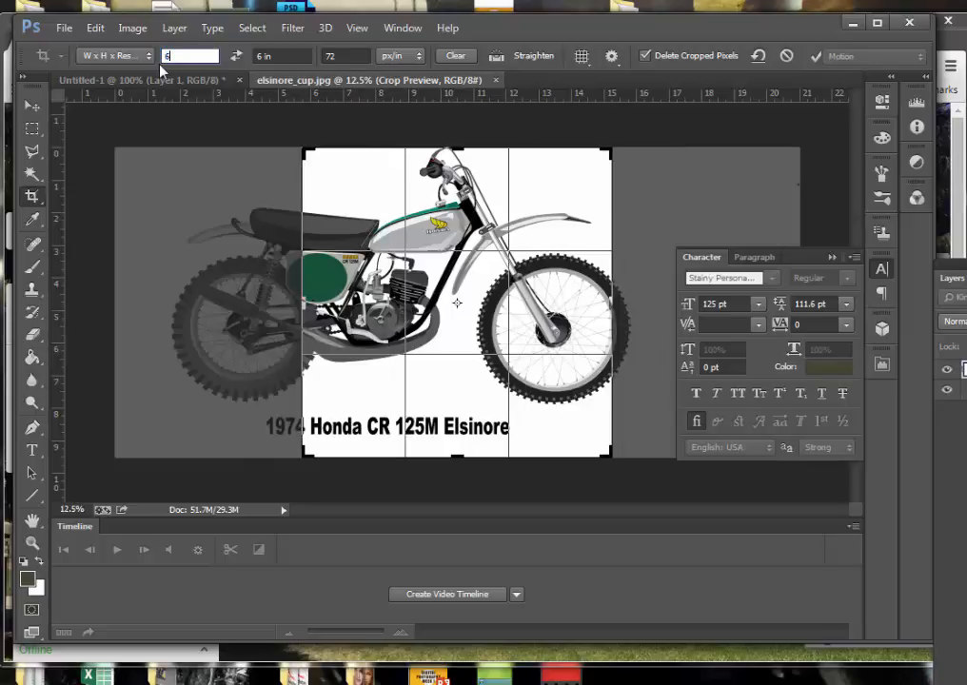
{"action": "left_click", "coordinate": [255, 57]}
{"action": "double_click", "coordinate": [254, 57]}
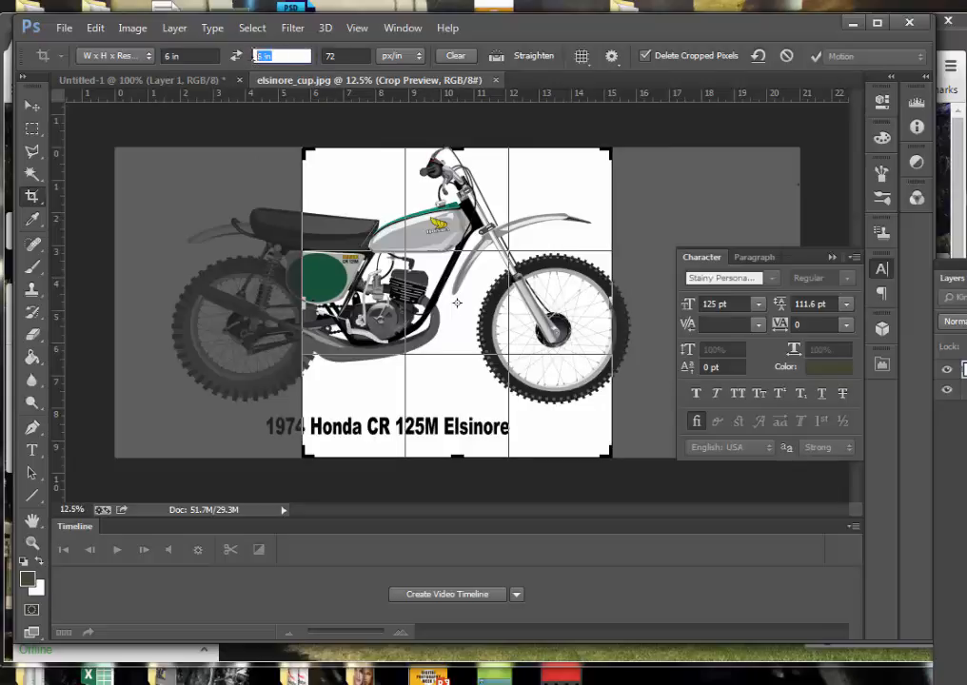
{"action": "type", "text": "3"}
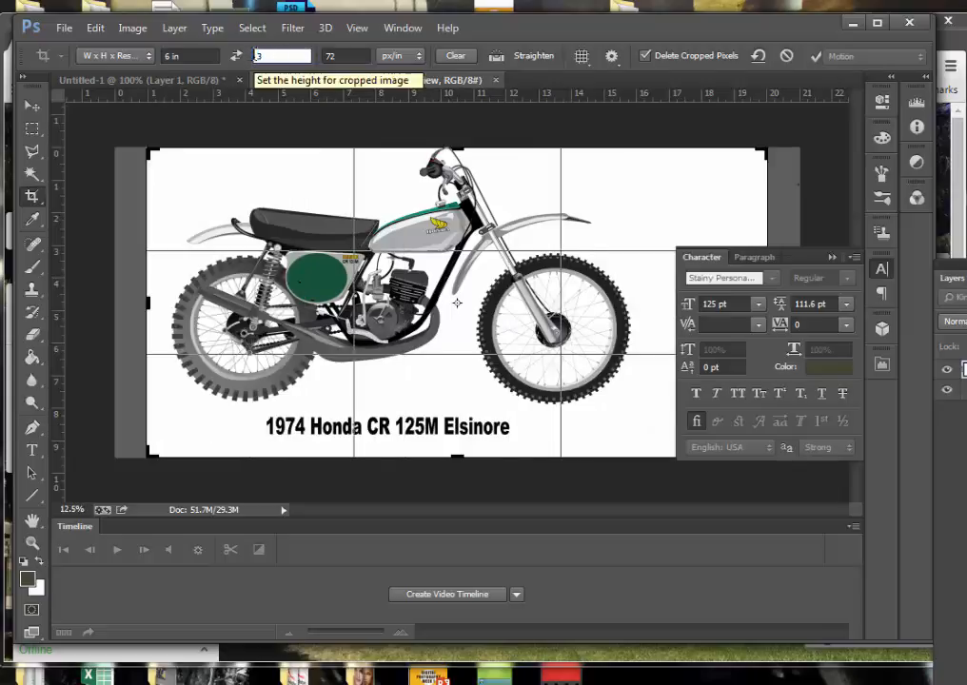
Collapse the Character panel, then fit the crop frame around the motorcycle and its caption and apply the crop
{"action": "left_click", "coordinate": [831, 257]}
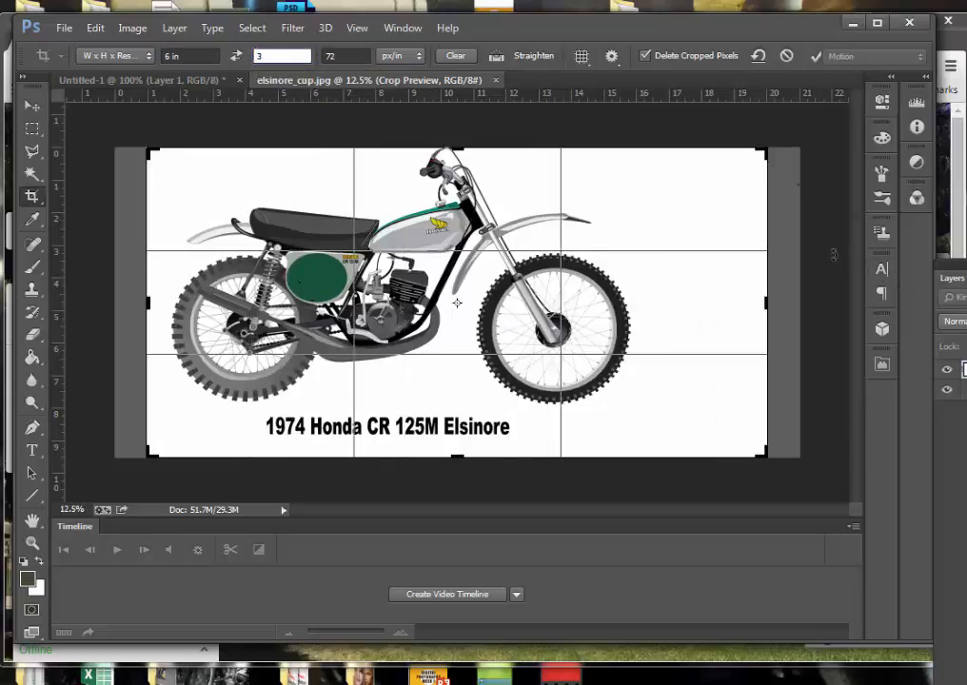
{"action": "left_click_drag", "start_coordinate": [509, 308], "coordinate": [554, 321]}
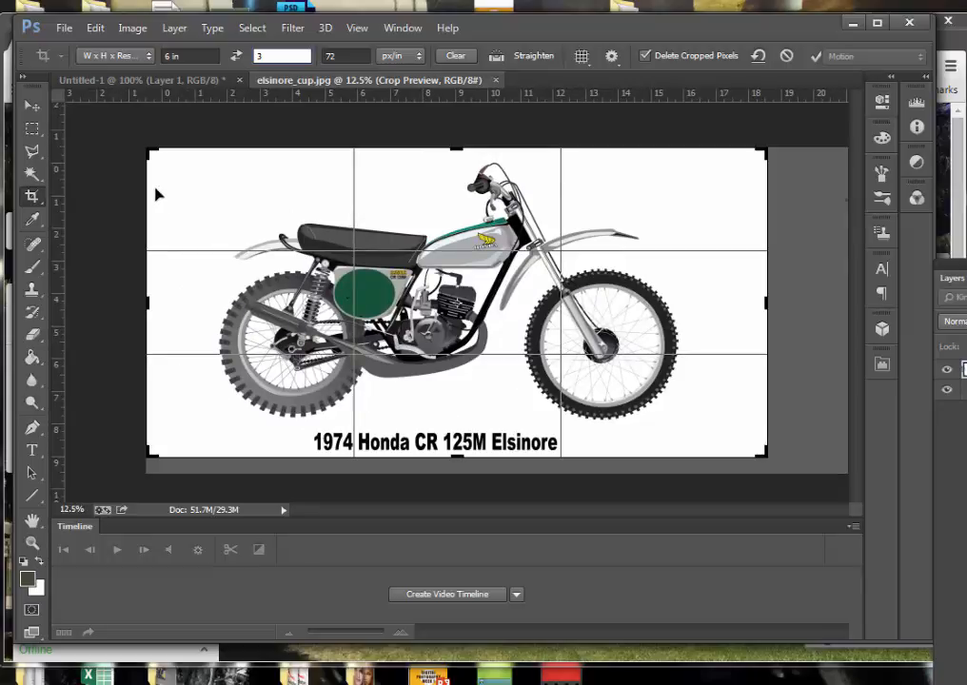
{"action": "left_click_drag", "start_coordinate": [149, 150], "coordinate": [158, 158]}
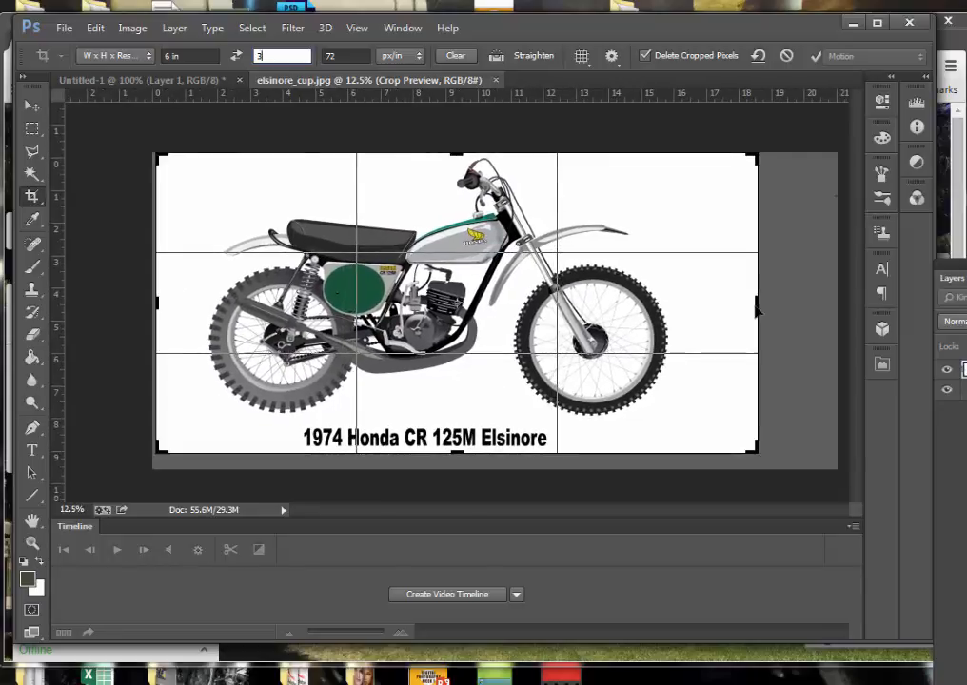
{"action": "left_click_drag", "start_coordinate": [755, 159], "coordinate": [752, 163]}
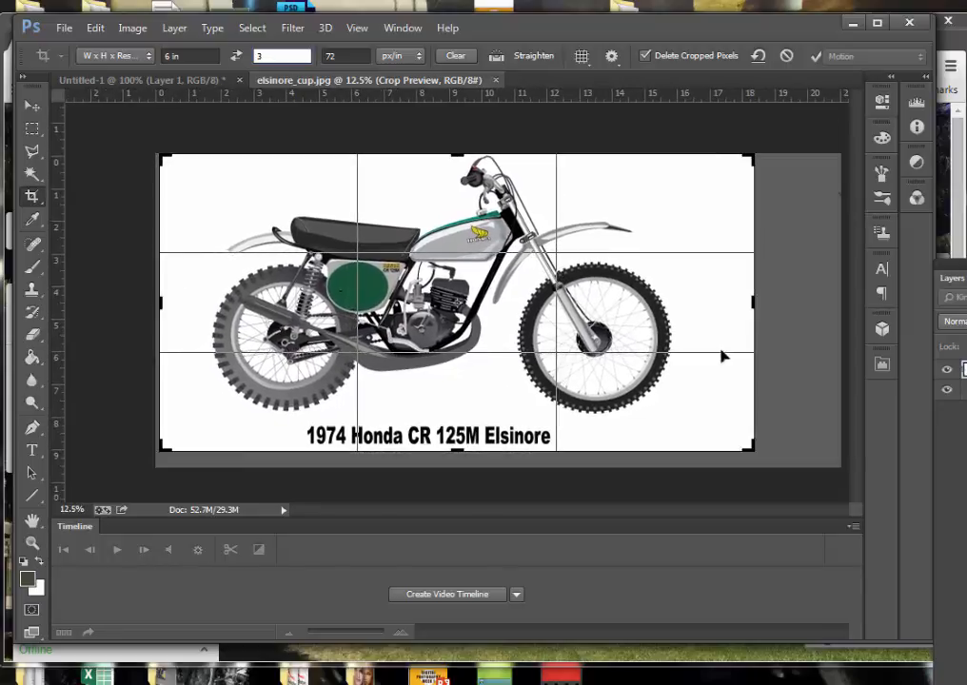
{"action": "mouse_move", "coordinate": [563, 308]}
{"action": "left_mouse_down"}
{"action": "mouse_move", "coordinate": [566, 318]}
{"action": "mouse_move", "coordinate": [575, 308]}
{"action": "left_mouse_up"}
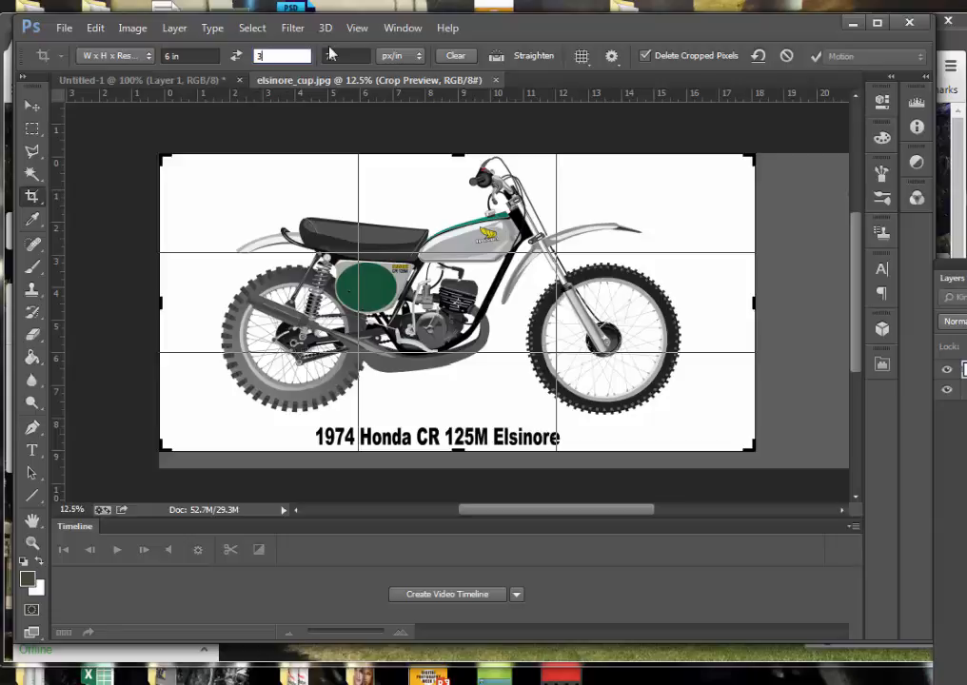
{"action": "left_click", "coordinate": [682, 252]}
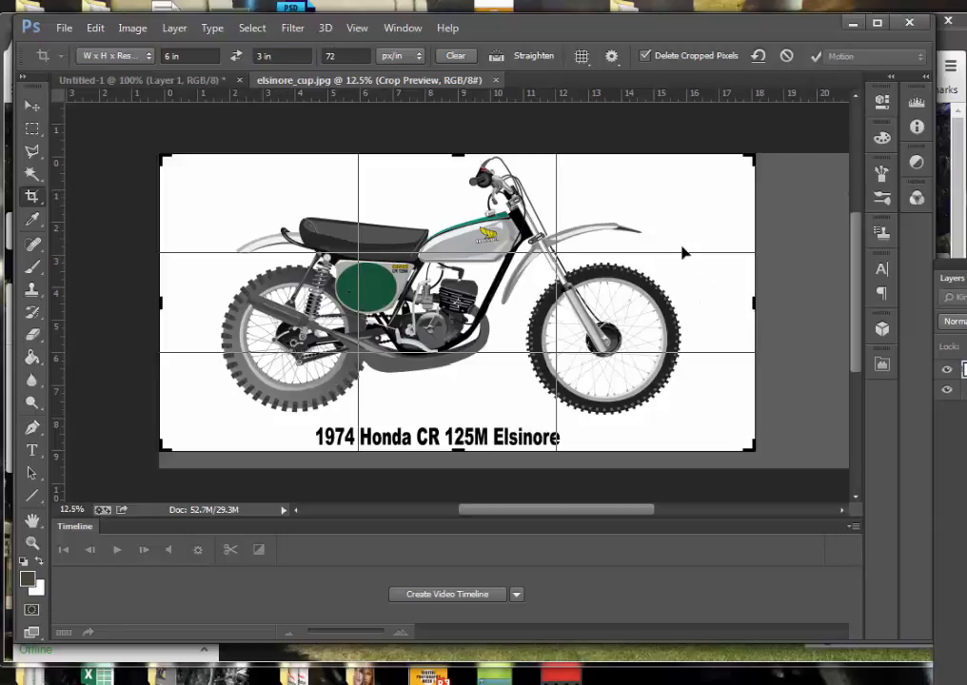
{"action": "key", "text": "Return"}
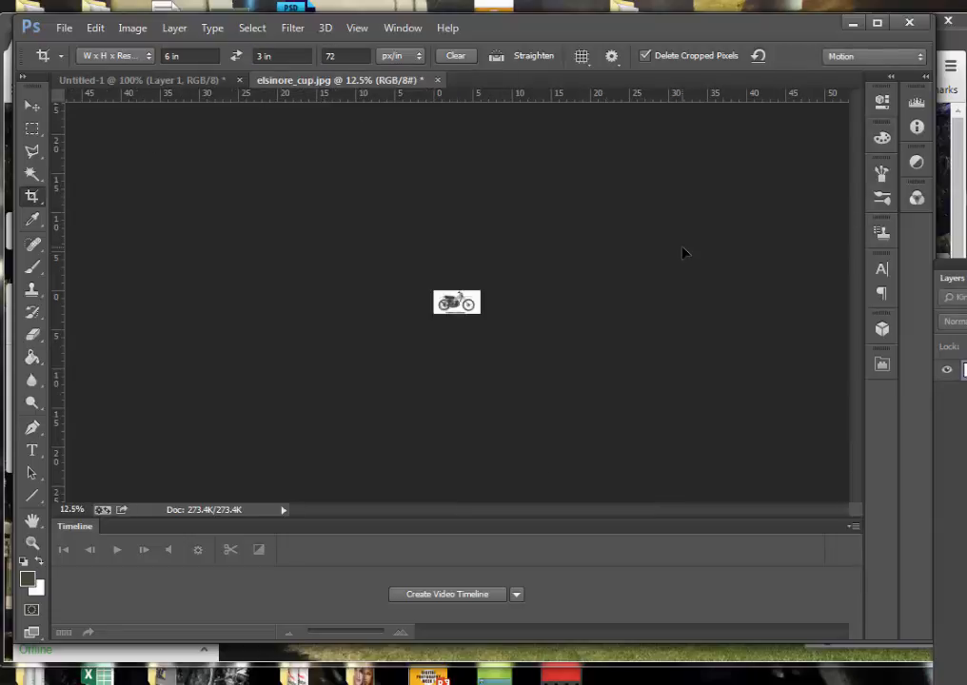
Examine the cropped motorcycle image at several magnifications, finishing at 200%
{"action": "key", "text": "ctrl+plus"}
{"action": "key", "text": "ctrl+plus"}
{"action": "key", "text": "ctrl+plus"}
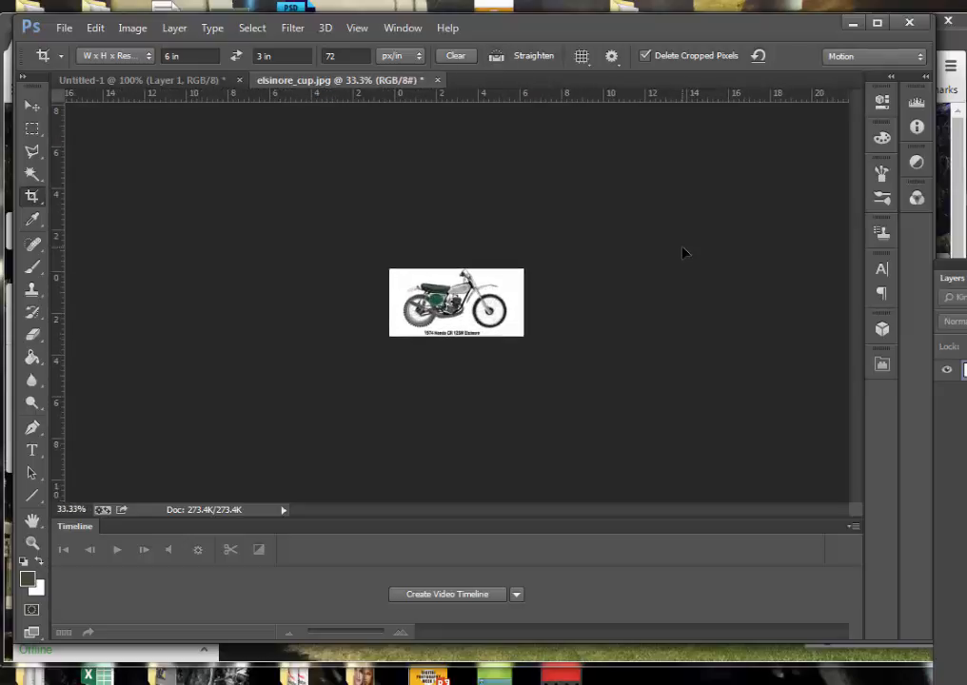
{"action": "key", "text": "ctrl+plus"}
{"action": "key", "text": "ctrl+plus"}
{"action": "key", "text": "ctrl+plus"}
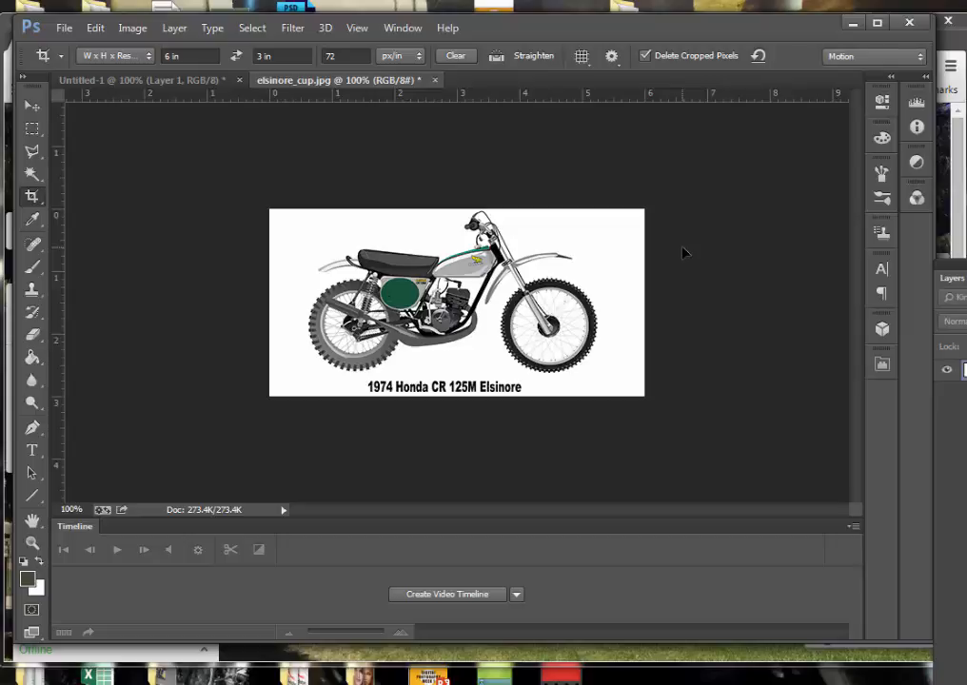
{"action": "key", "text": "ctrl+plus"}
{"action": "key", "text": "ctrl+plus"}
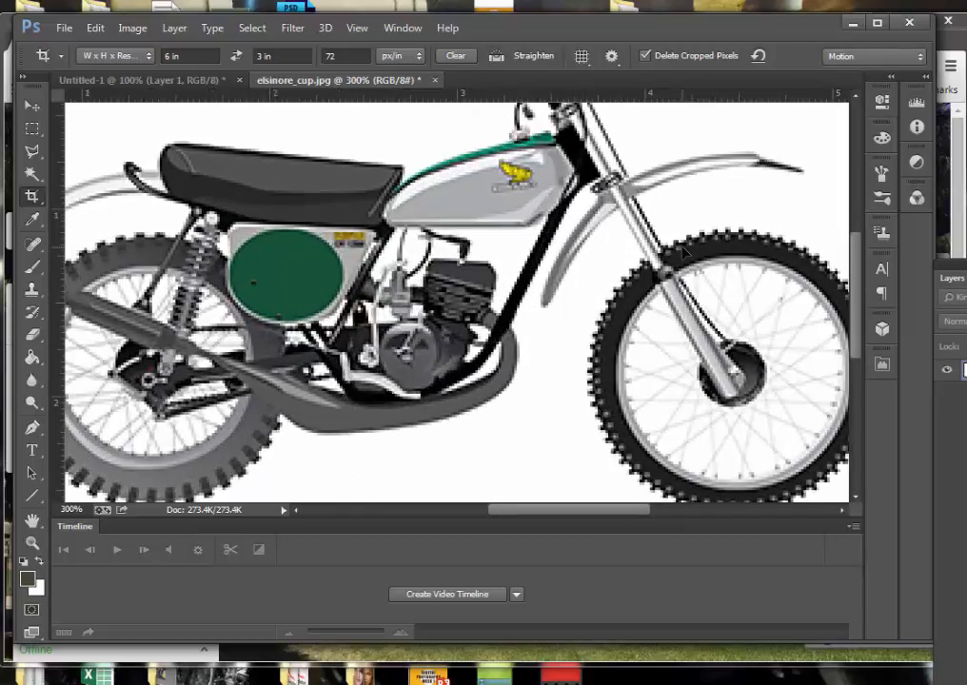
{"action": "key", "text": "ctrl+minus"}
{"action": "key", "text": "ctrl+minus"}
{"action": "key", "text": "ctrl+minus"}
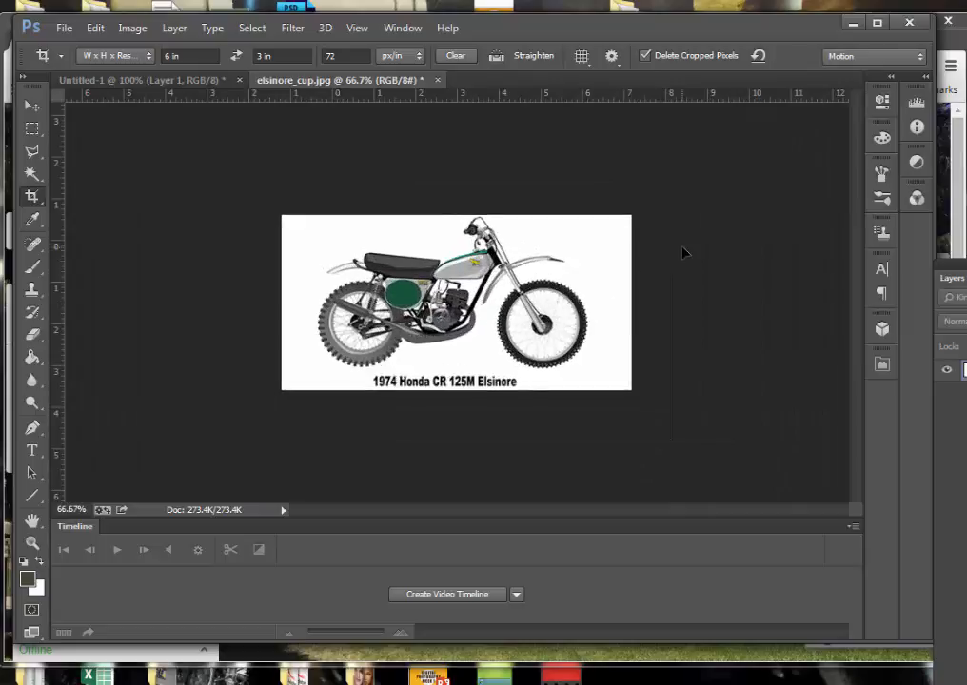
{"action": "key", "text": "ctrl+plus"}
{"action": "key", "text": "ctrl+plus"}
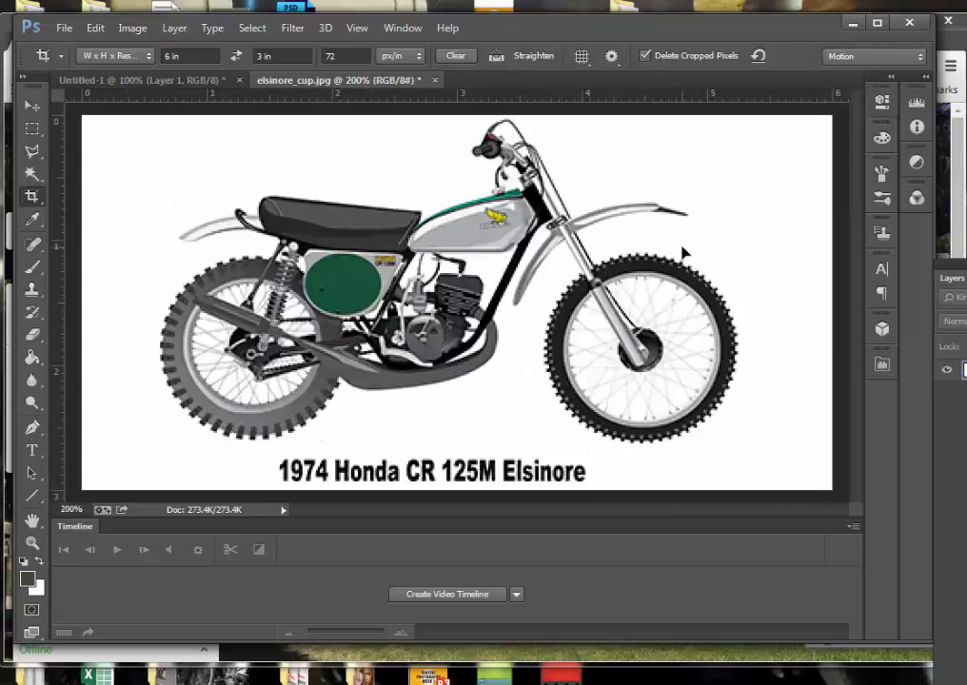
Save the cropped image to the Desktop as a JPEG named motorcycle with maximum quality 12 and progressive format
{"action": "left_click", "coordinate": [64, 28]}
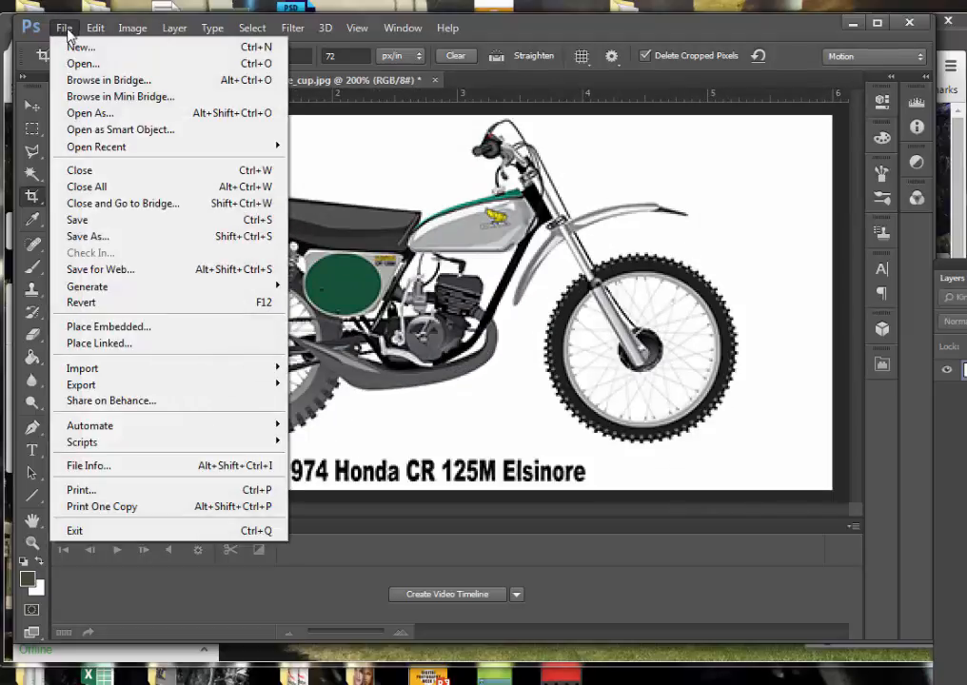
{"action": "left_click", "coordinate": [86, 238]}
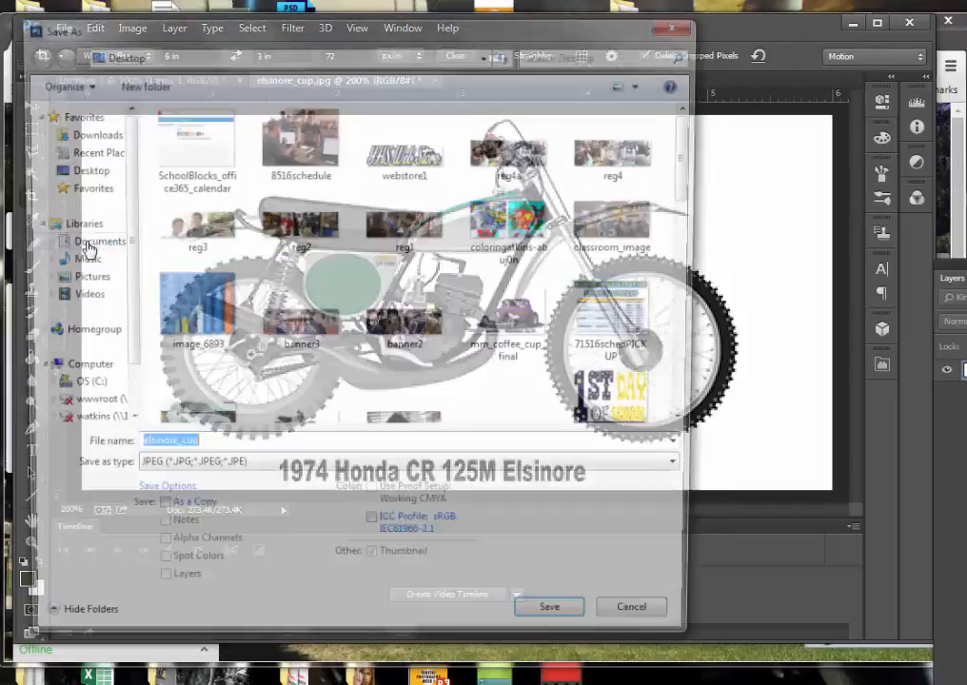
{"action": "left_click", "coordinate": [154, 473]}
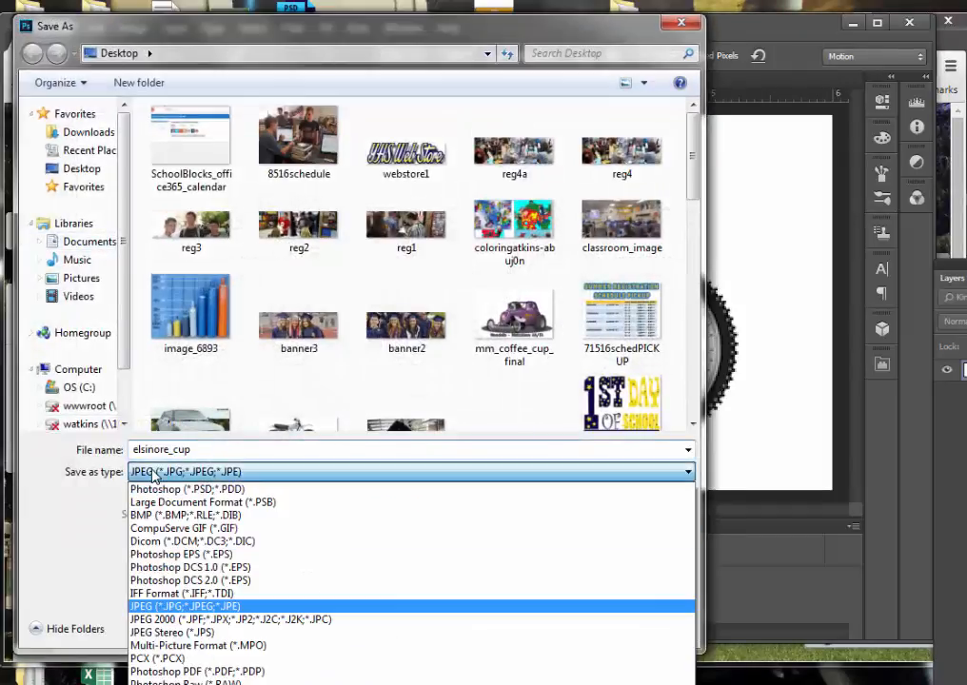
{"action": "left_click", "coordinate": [164, 606]}
{"action": "double_click", "coordinate": [200, 453]}
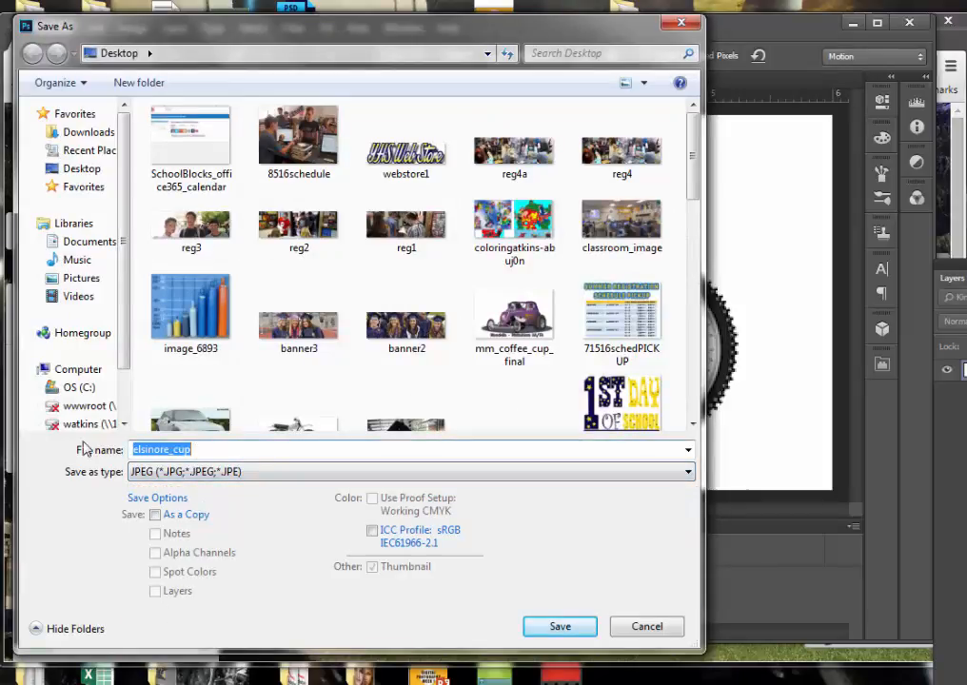
{"action": "type", "text": "motor"}
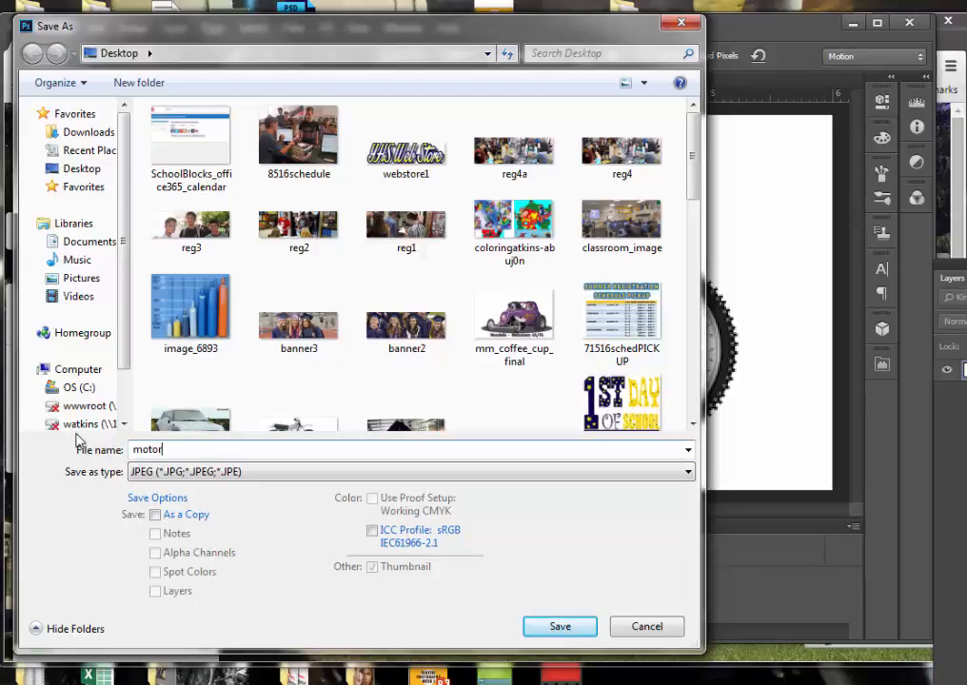
{"action": "type", "text": "cycle"}
{"action": "left_click", "coordinate": [562, 628]}
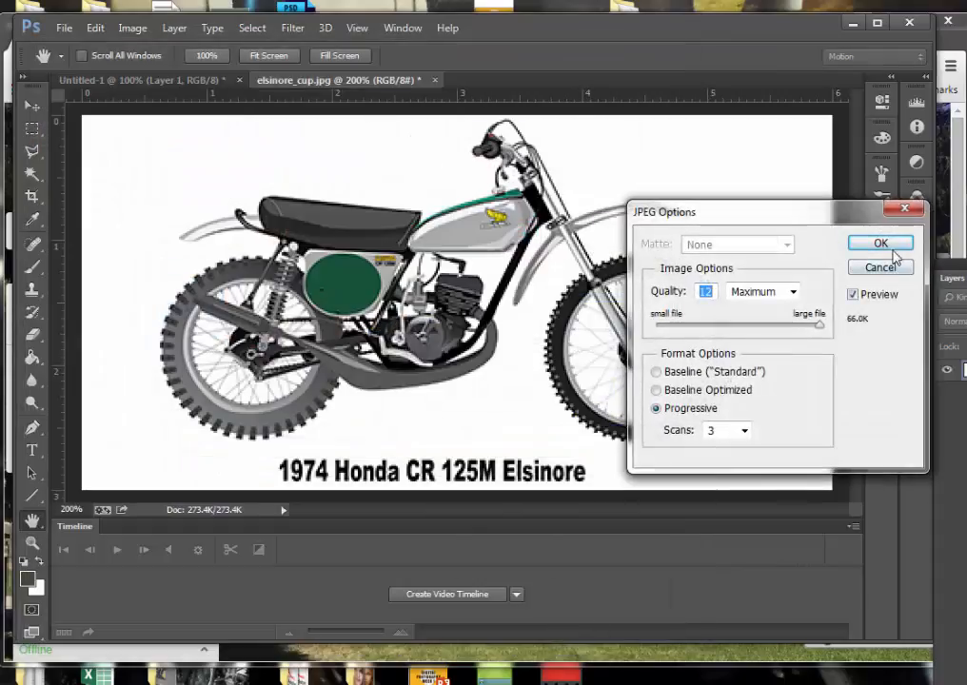
{"action": "left_click", "coordinate": [879, 244]}
{"action": "key", "text": "c"}
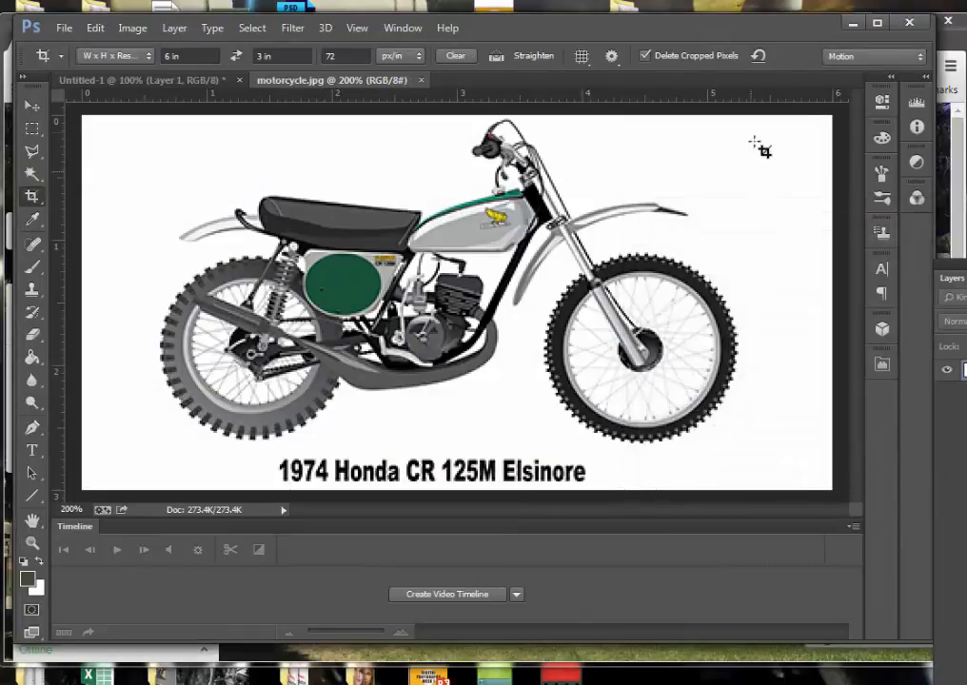
Minimize Photoshop to return to the Digital Photography classroom page in the browser
{"action": "left_click", "coordinate": [853, 22]}
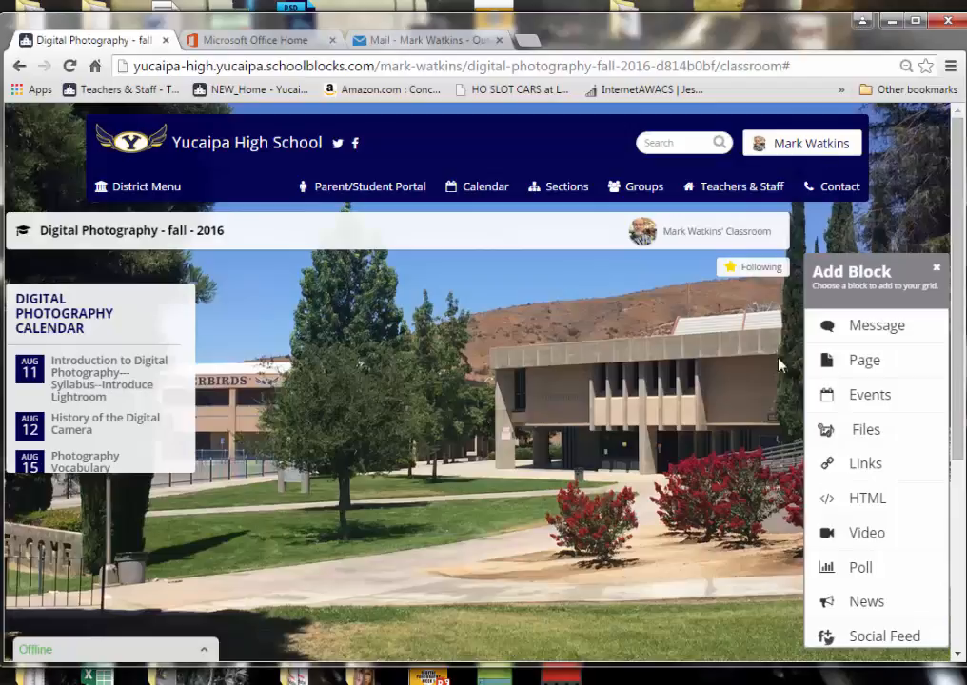
Start a new message block on the classroom page and title it "Honda Elsinore 125M"
{"action": "left_click", "coordinate": [874, 327]}
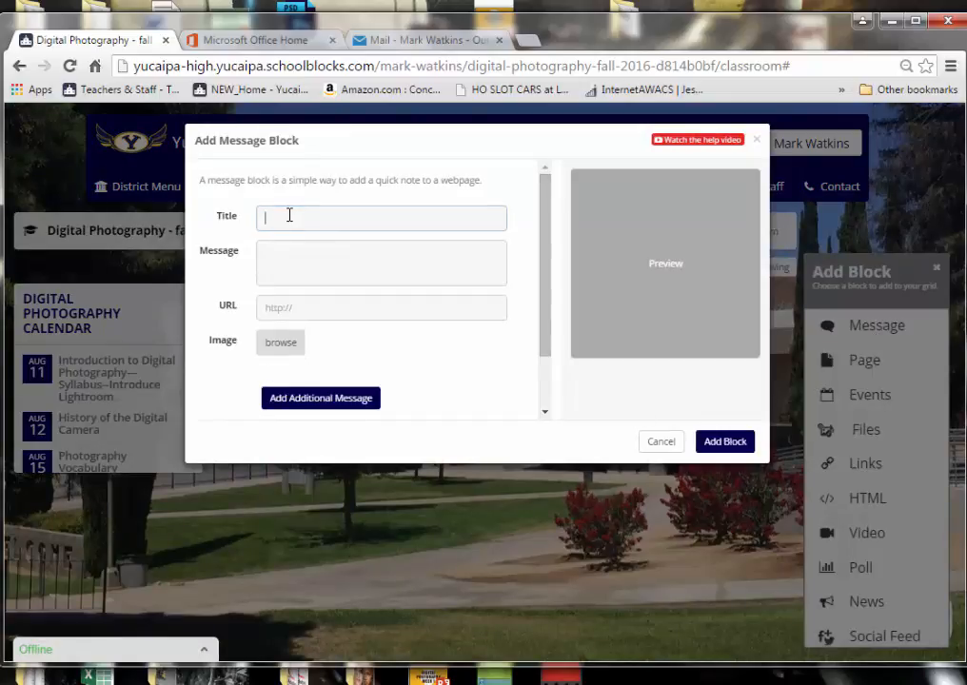
{"action": "type", "text": "Hondo Elsinore 1"}
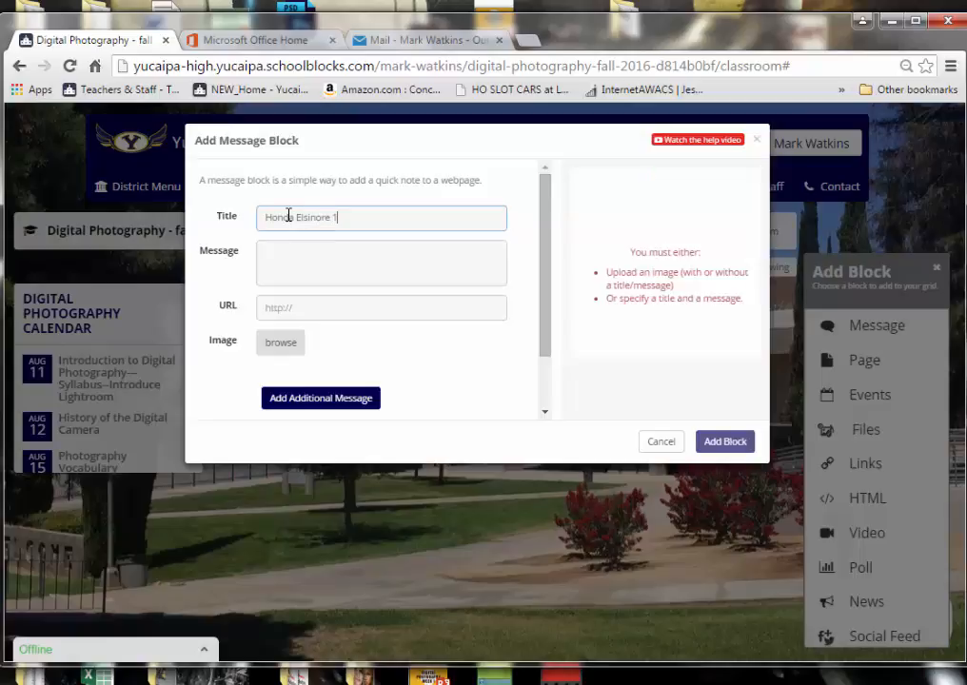
{"action": "type", "text": "25M"}
Upload the motorcycle image from the Desktop to the message block and add the block to the page
{"action": "left_click", "coordinate": [277, 344]}
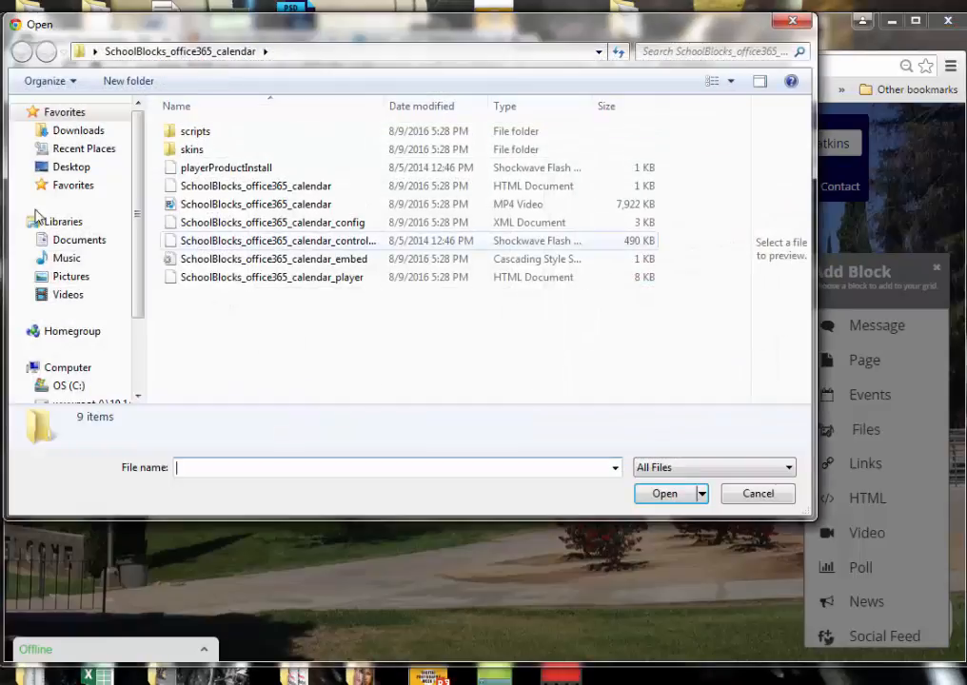
{"action": "left_click", "coordinate": [60, 168]}
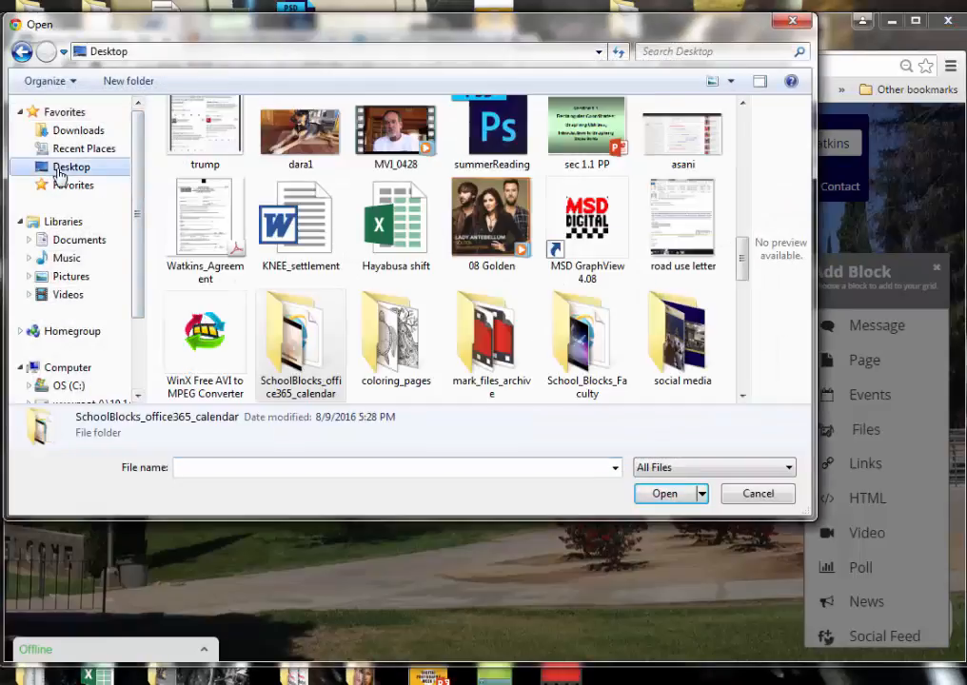
{"action": "left_click_drag", "start_coordinate": [743, 257], "coordinate": [751, 217]}
{"action": "left_click_drag", "start_coordinate": [759, 201], "coordinate": [759, 149]}
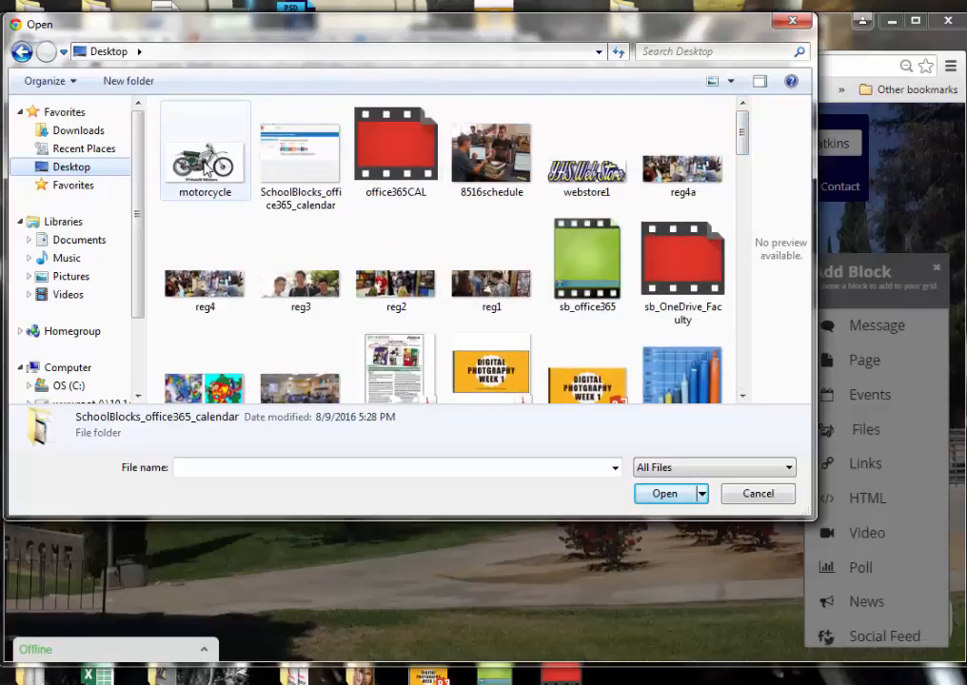
{"action": "left_click", "coordinate": [207, 167]}
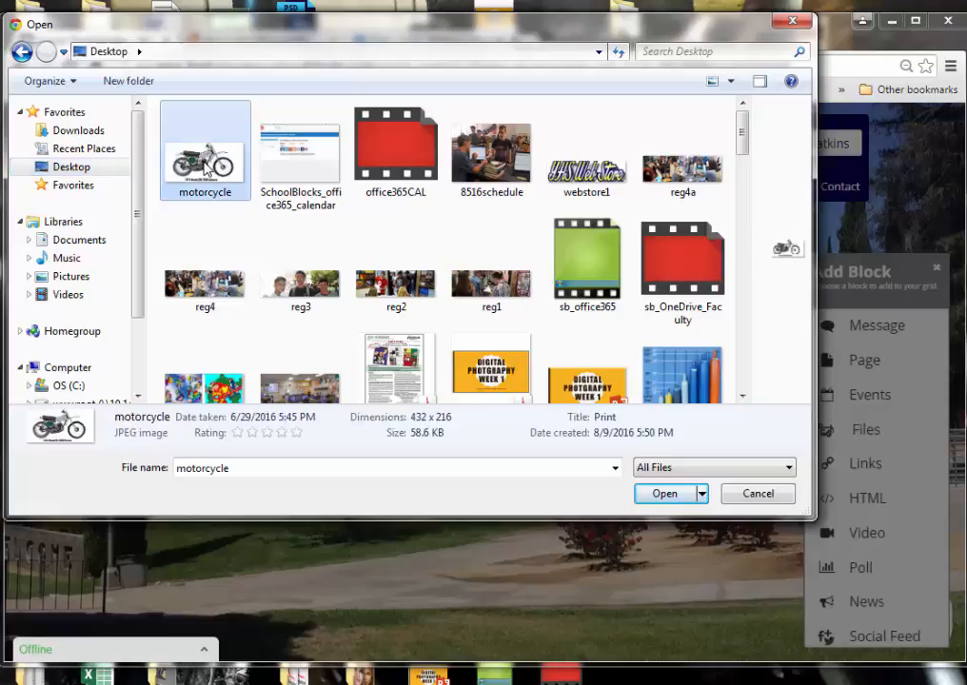
{"action": "left_click", "coordinate": [664, 493]}
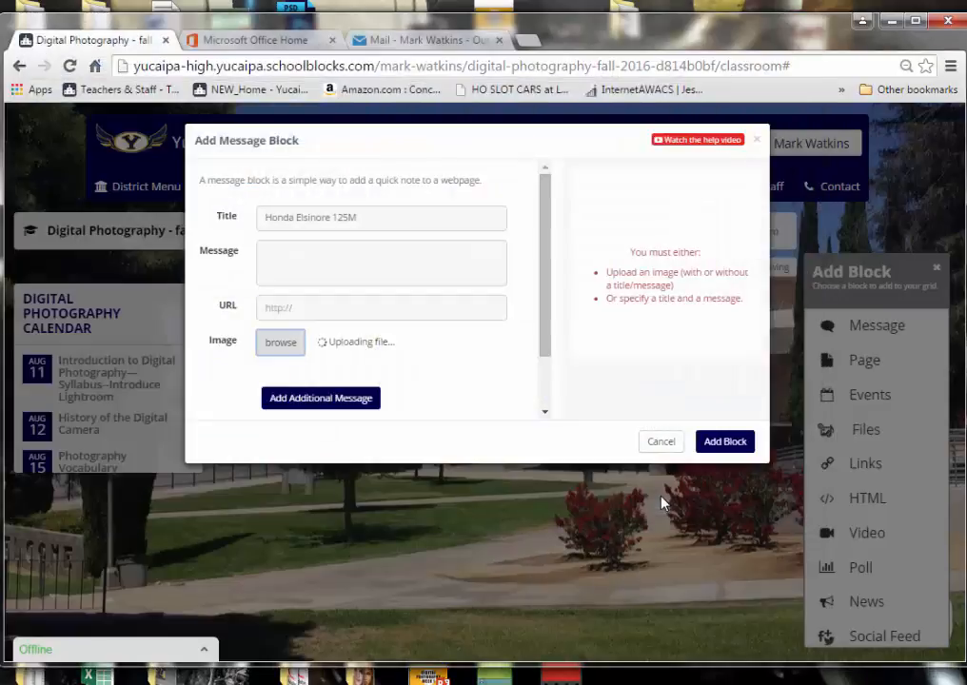
{"action": "left_click", "coordinate": [730, 445]}
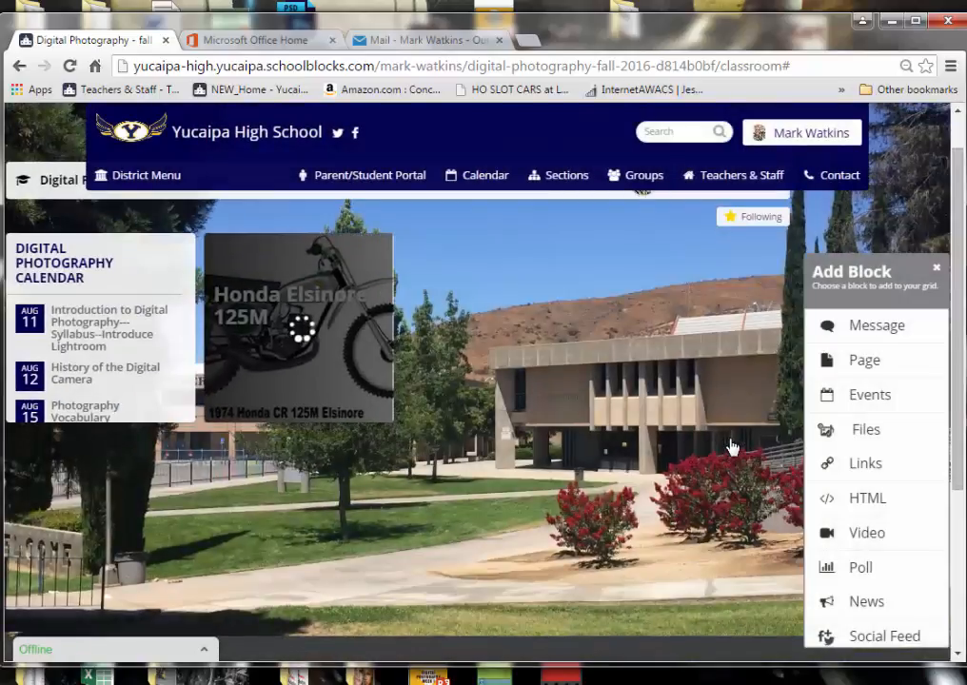
Try larger sizes for the motorcycle block beside the calendar, ending with it shrunk back to the calendar block's size
{"action": "left_click_drag", "start_coordinate": [392, 421], "coordinate": [776, 621]}
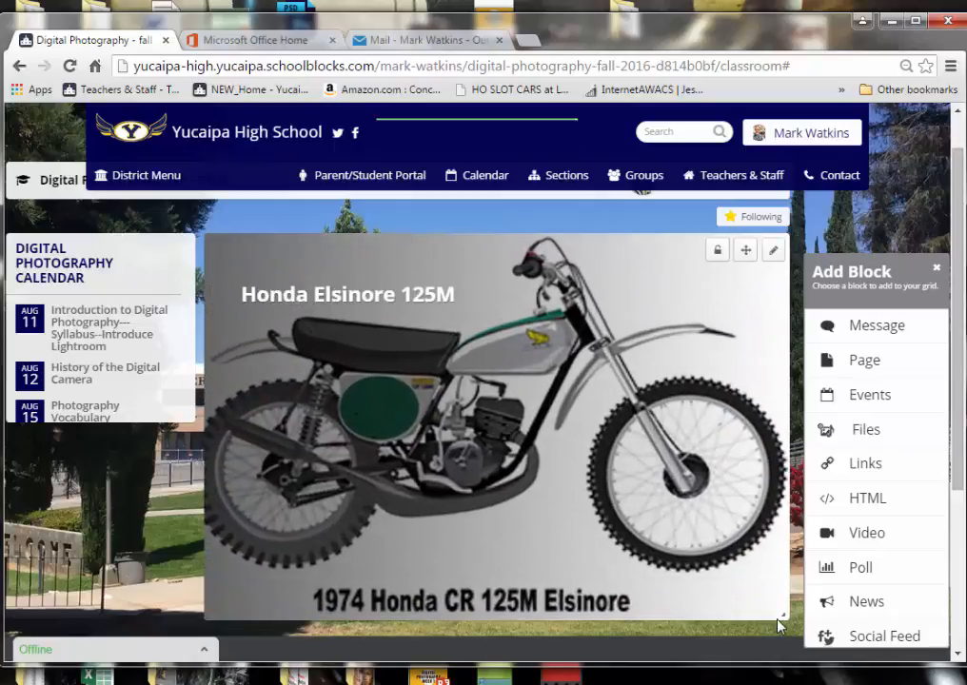
{"action": "mouse_move", "coordinate": [238, 570]}
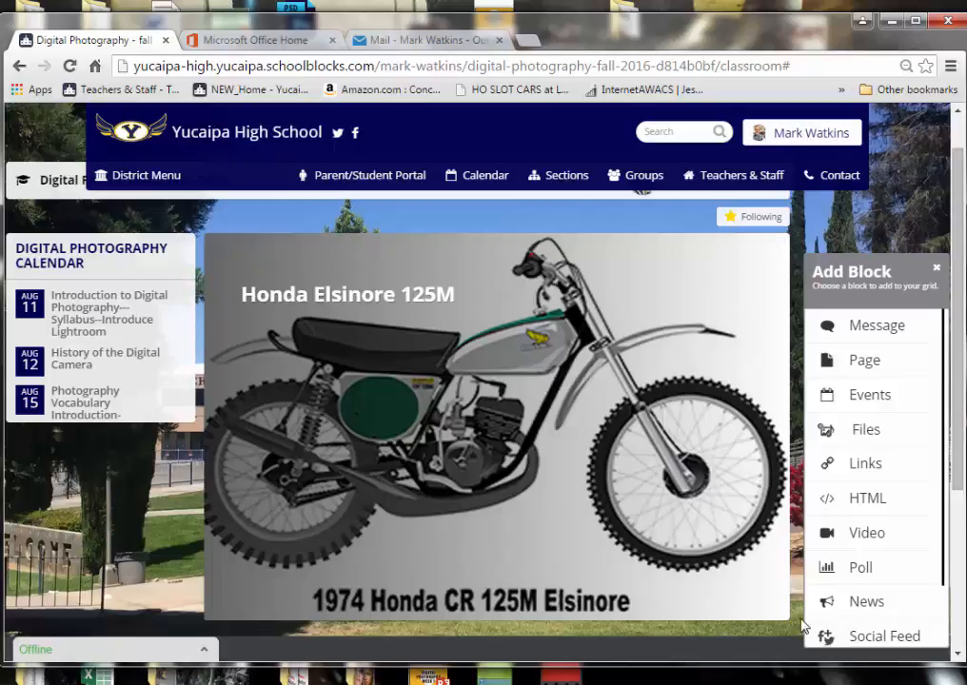
{"action": "left_click_drag", "start_coordinate": [767, 600], "coordinate": [620, 439]}
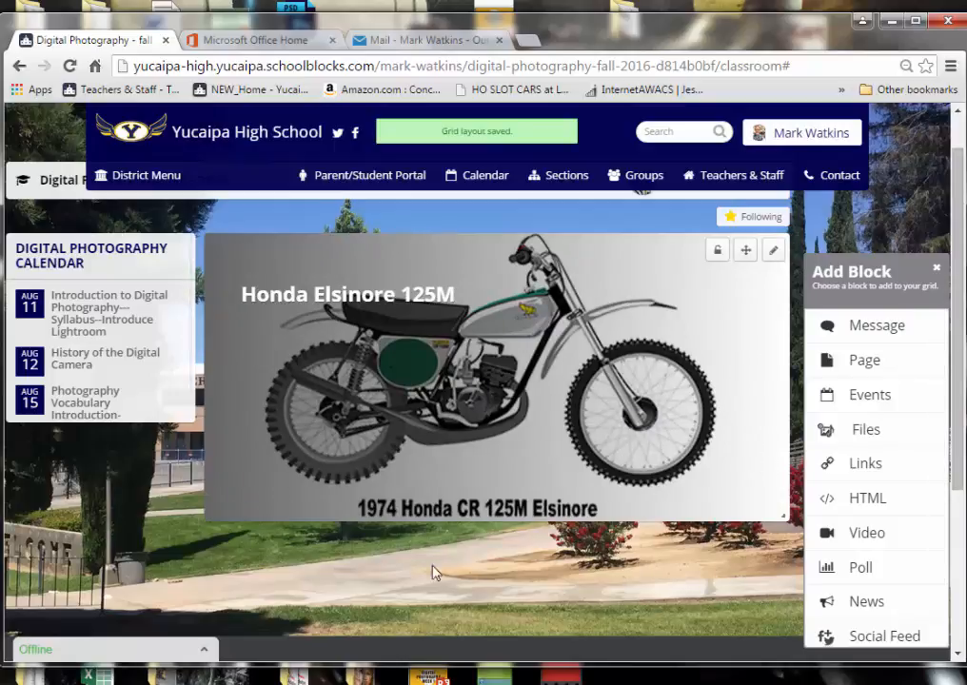
{"action": "left_click_drag", "start_coordinate": [780, 515], "coordinate": [390, 521]}
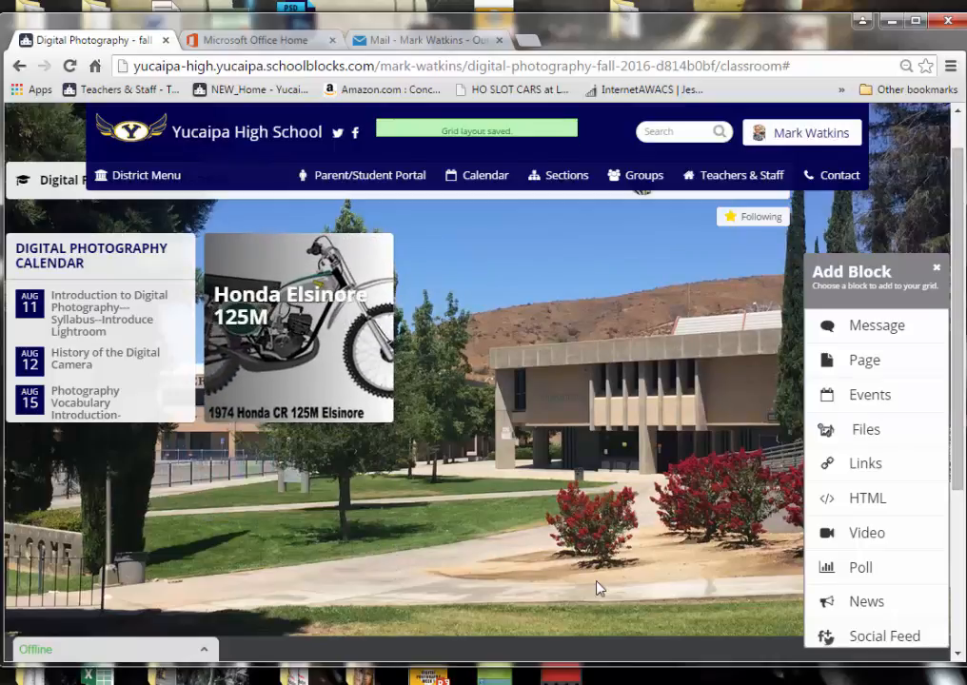
Resize the motorcycle block to about three times the calendar block's width and one and a half times its height, and lock its position
{"action": "mouse_move", "coordinate": [317, 274]}
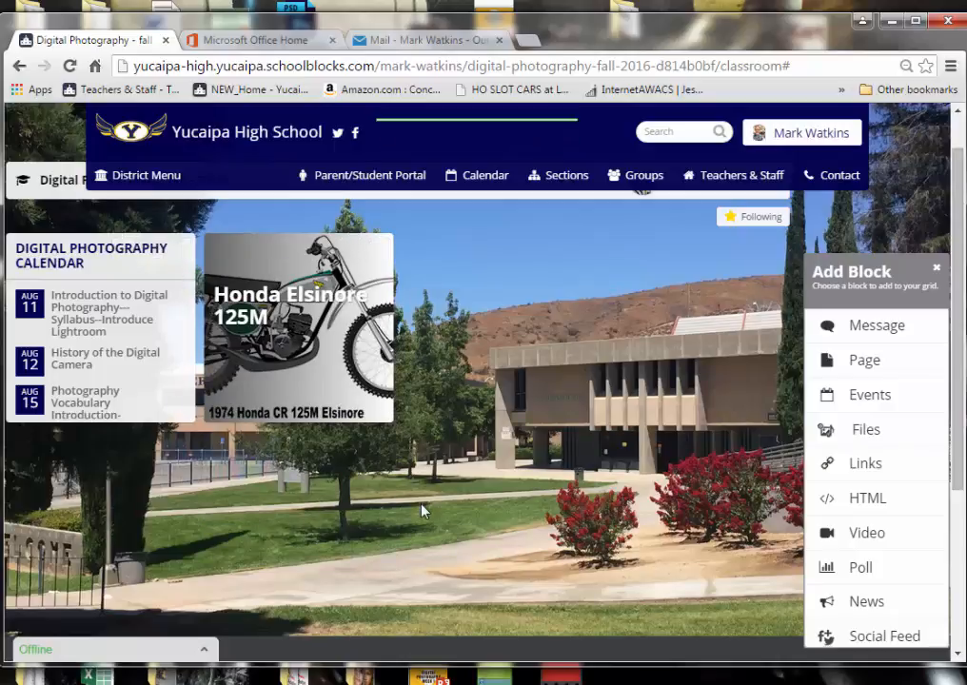
{"action": "mouse_move", "coordinate": [388, 411]}
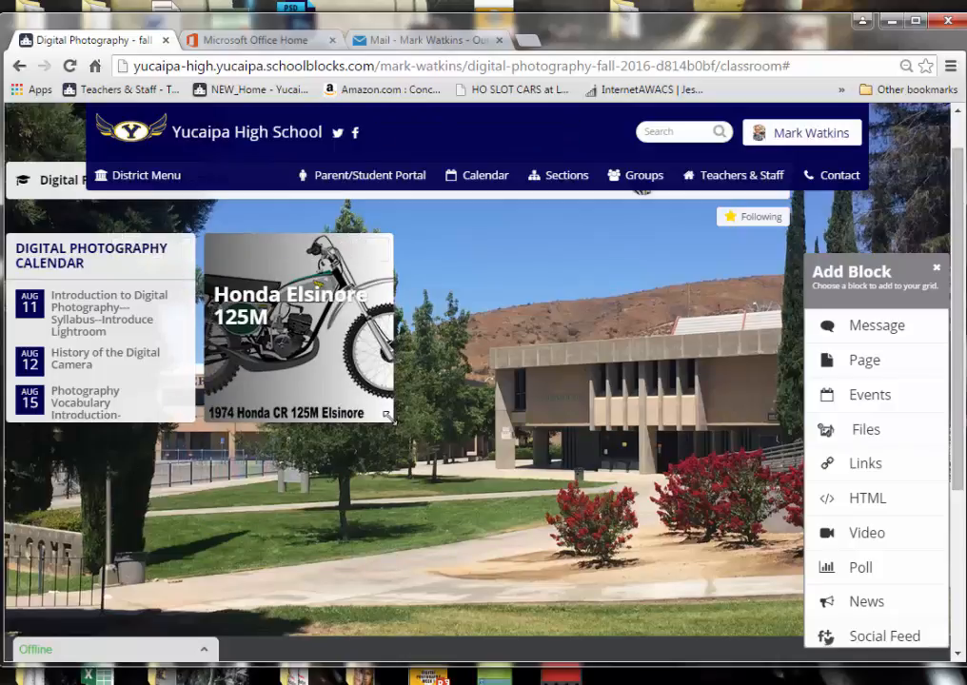
{"action": "left_click_drag", "start_coordinate": [388, 411], "coordinate": [788, 568]}
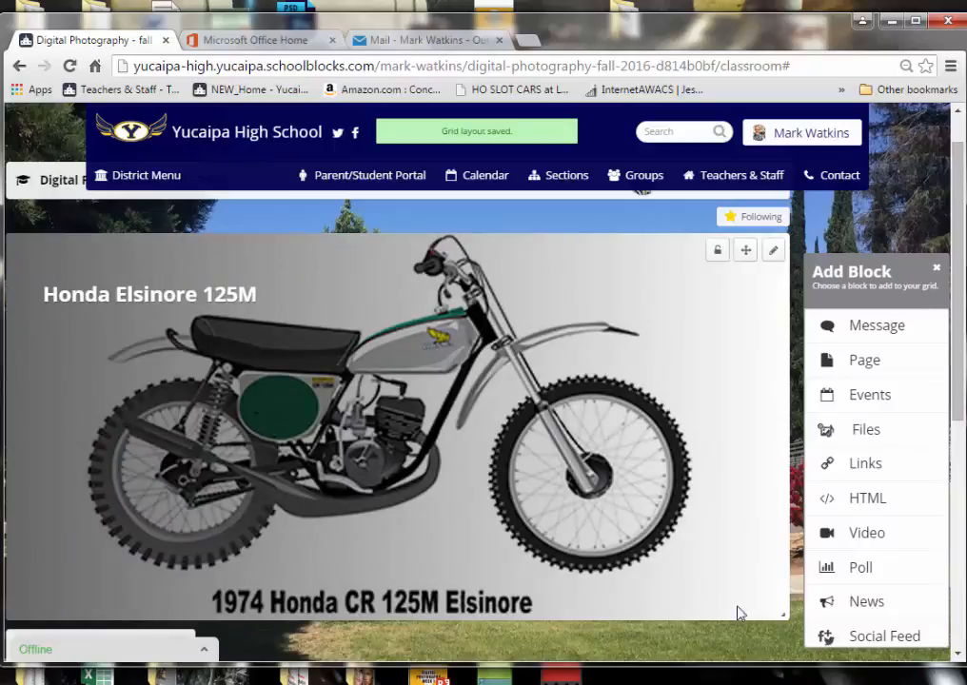
{"action": "left_click_drag", "start_coordinate": [782, 614], "coordinate": [447, 514]}
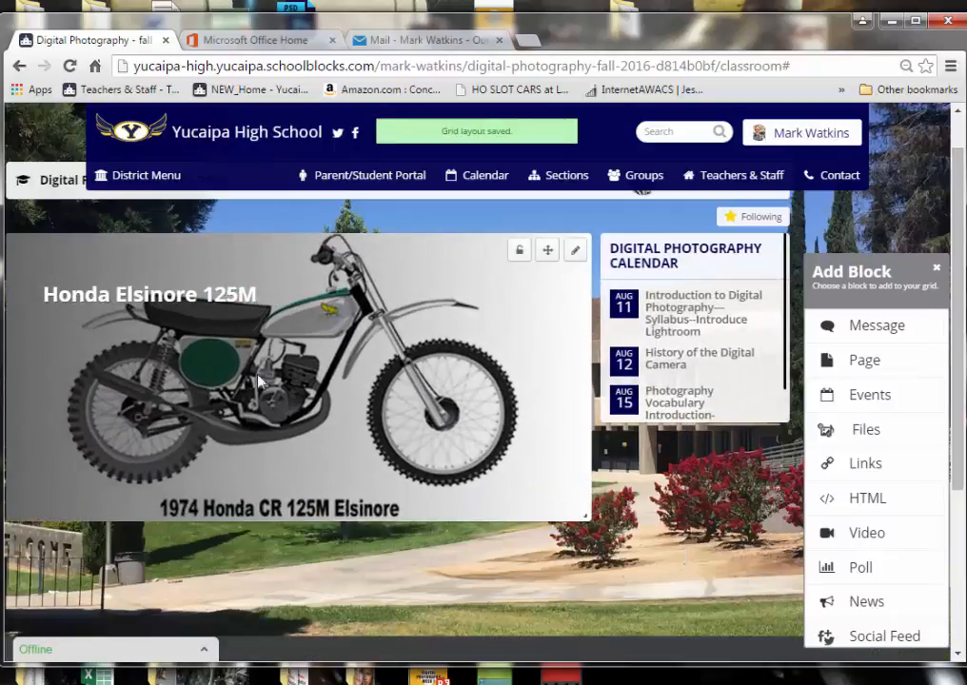
{"action": "left_click", "coordinate": [519, 252]}
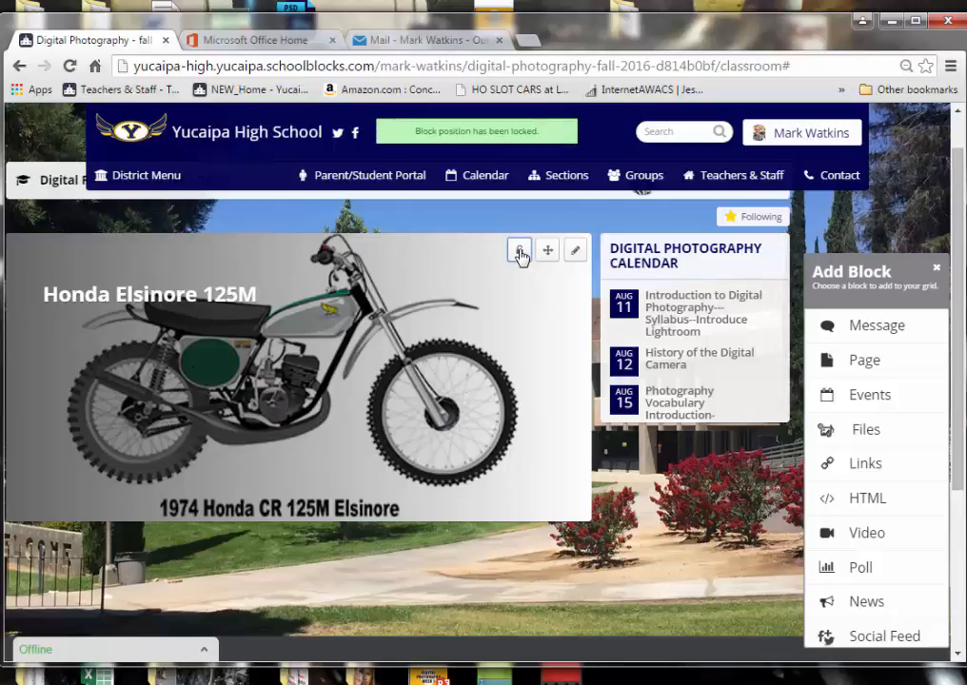